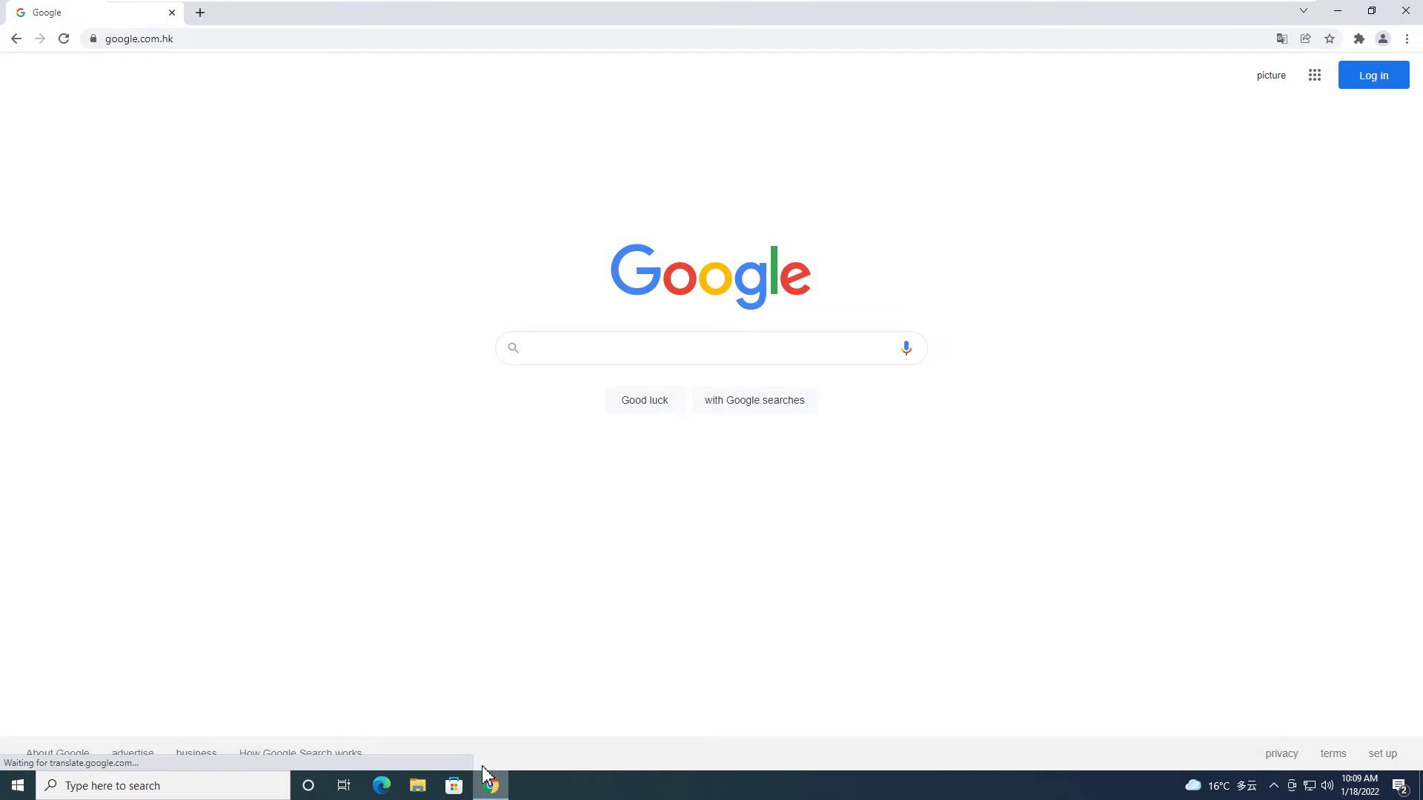
click(236, 39)
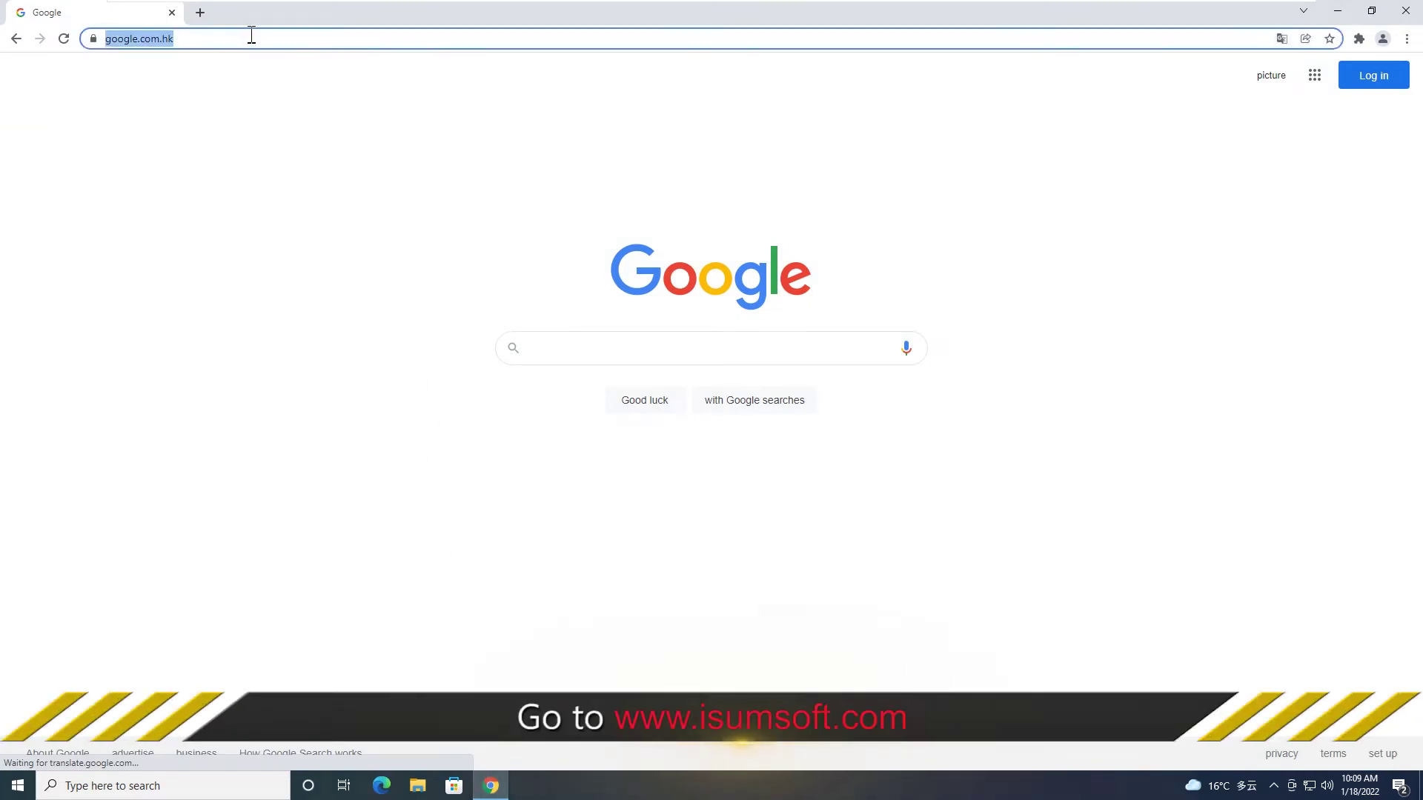
text(www.isumsoft.com)
key(Return)
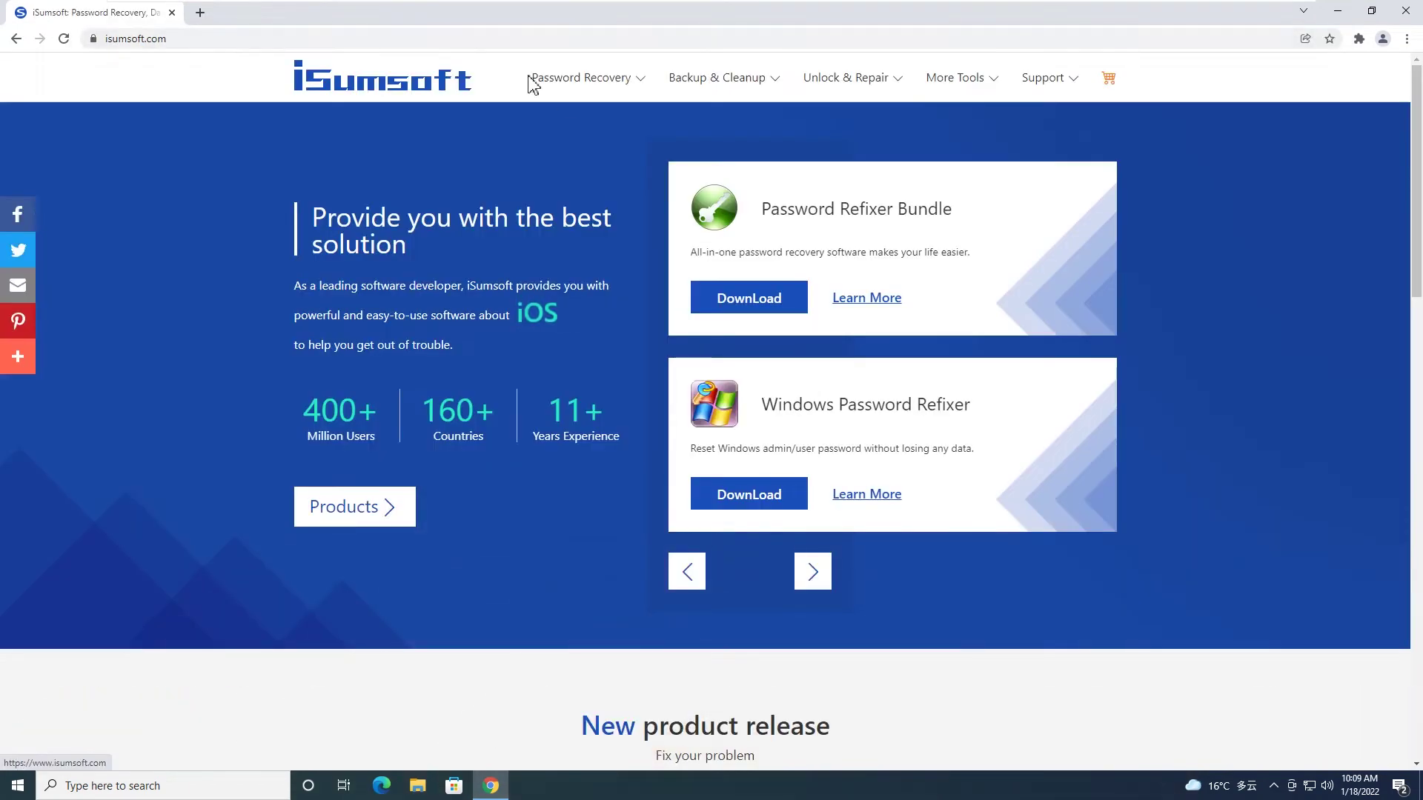
mouse_move(717, 88)
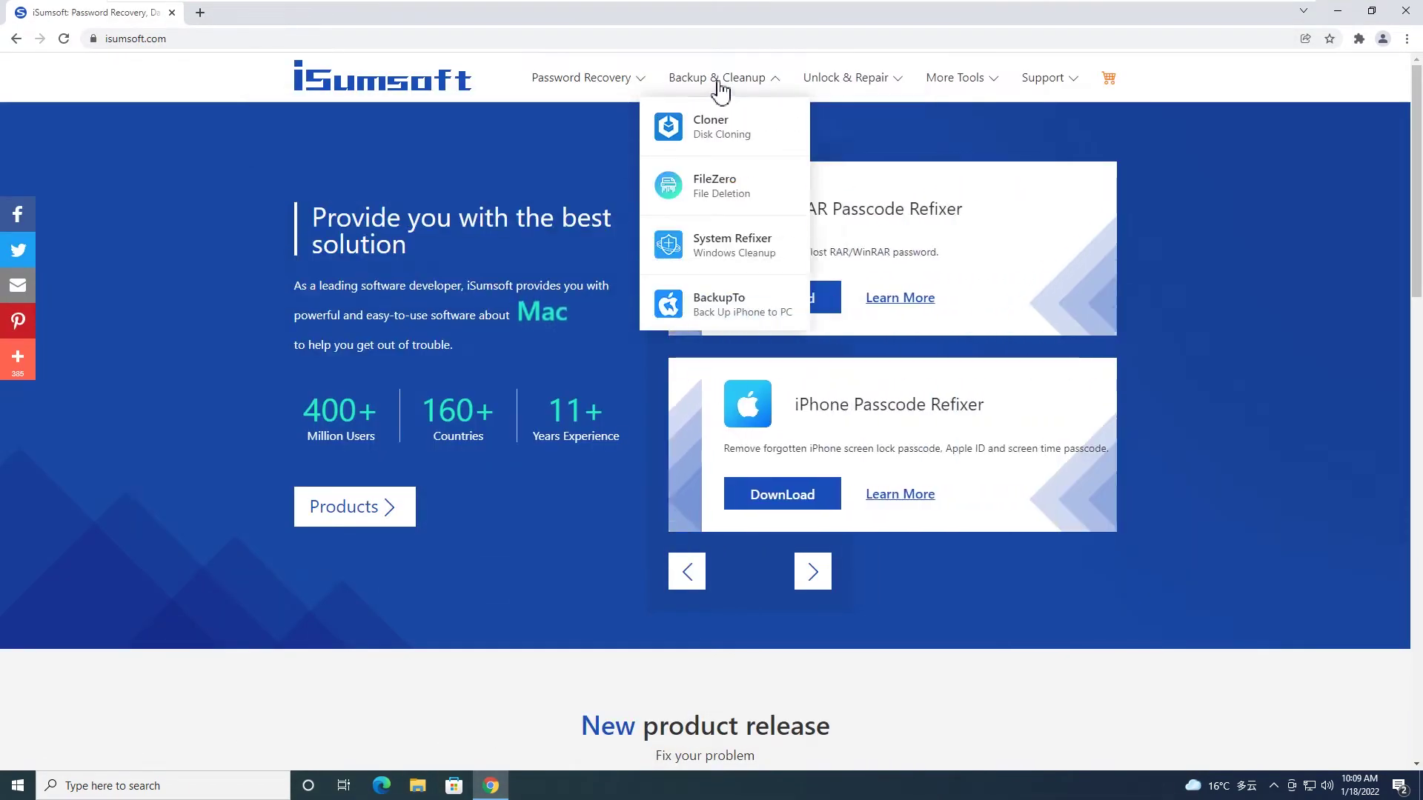
click(719, 128)
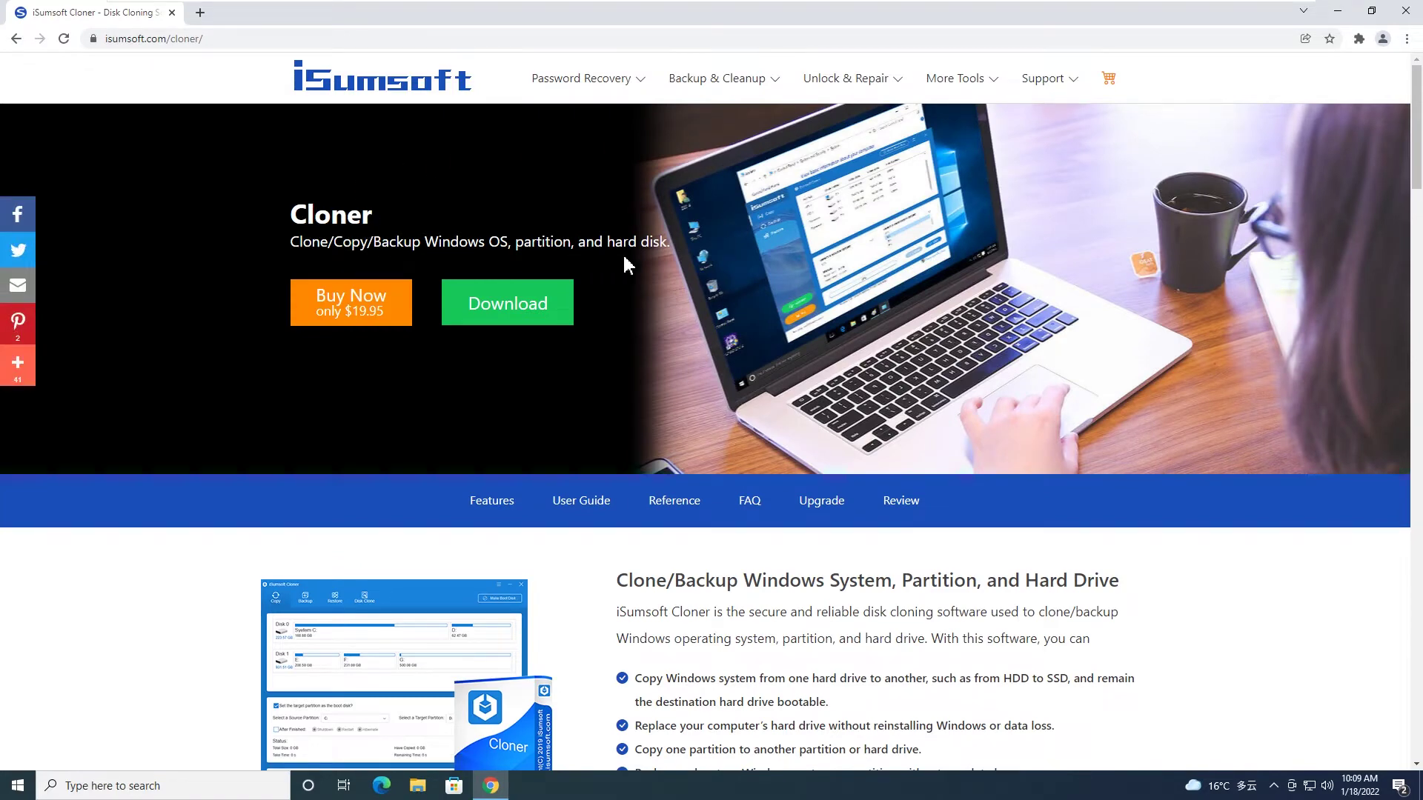
click(516, 311)
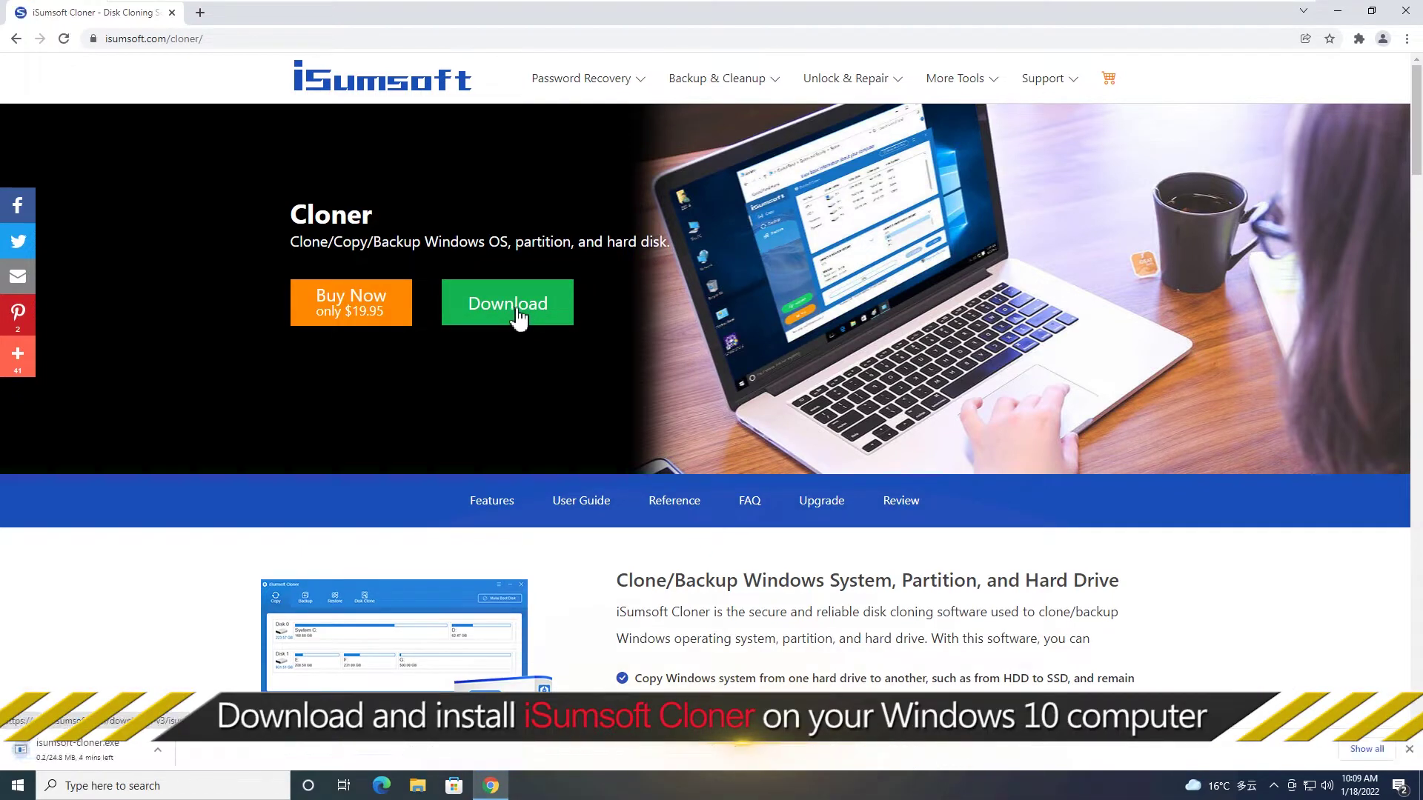
Step: Install iSumsoft Cloner from the downloaded isumsoft-cloner.exe and launch it on completion without visiting the website
click(94, 758)
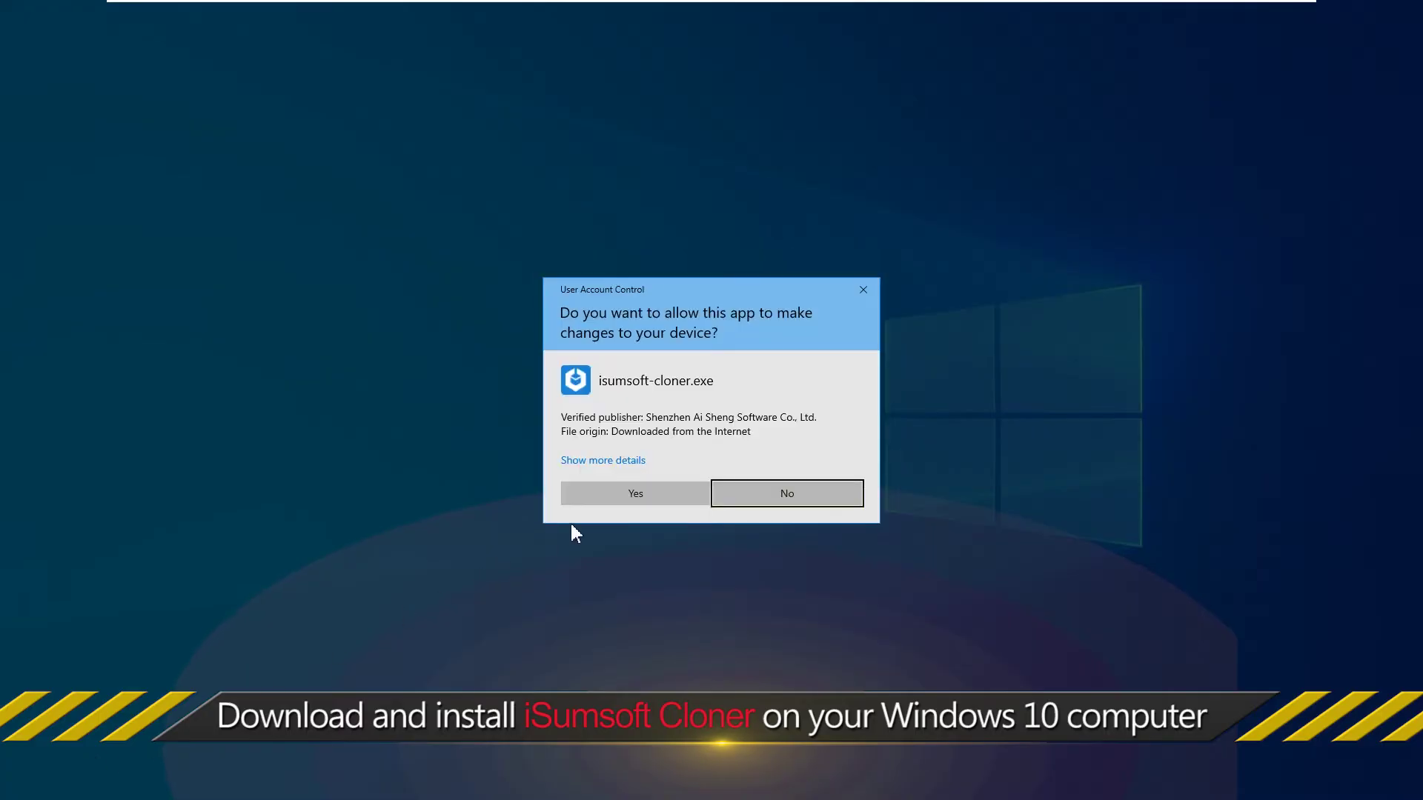
click(636, 495)
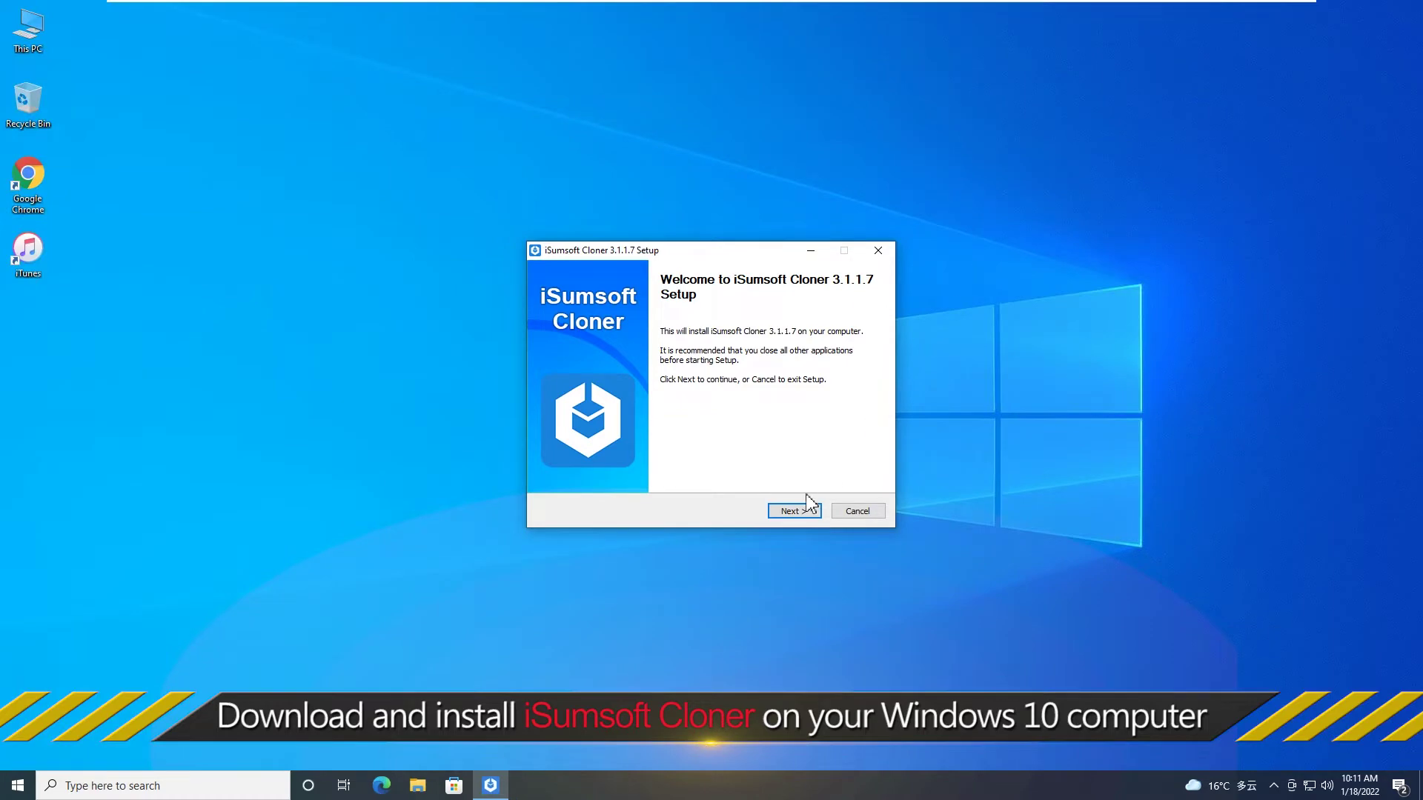
click(793, 511)
click(792, 513)
click(786, 509)
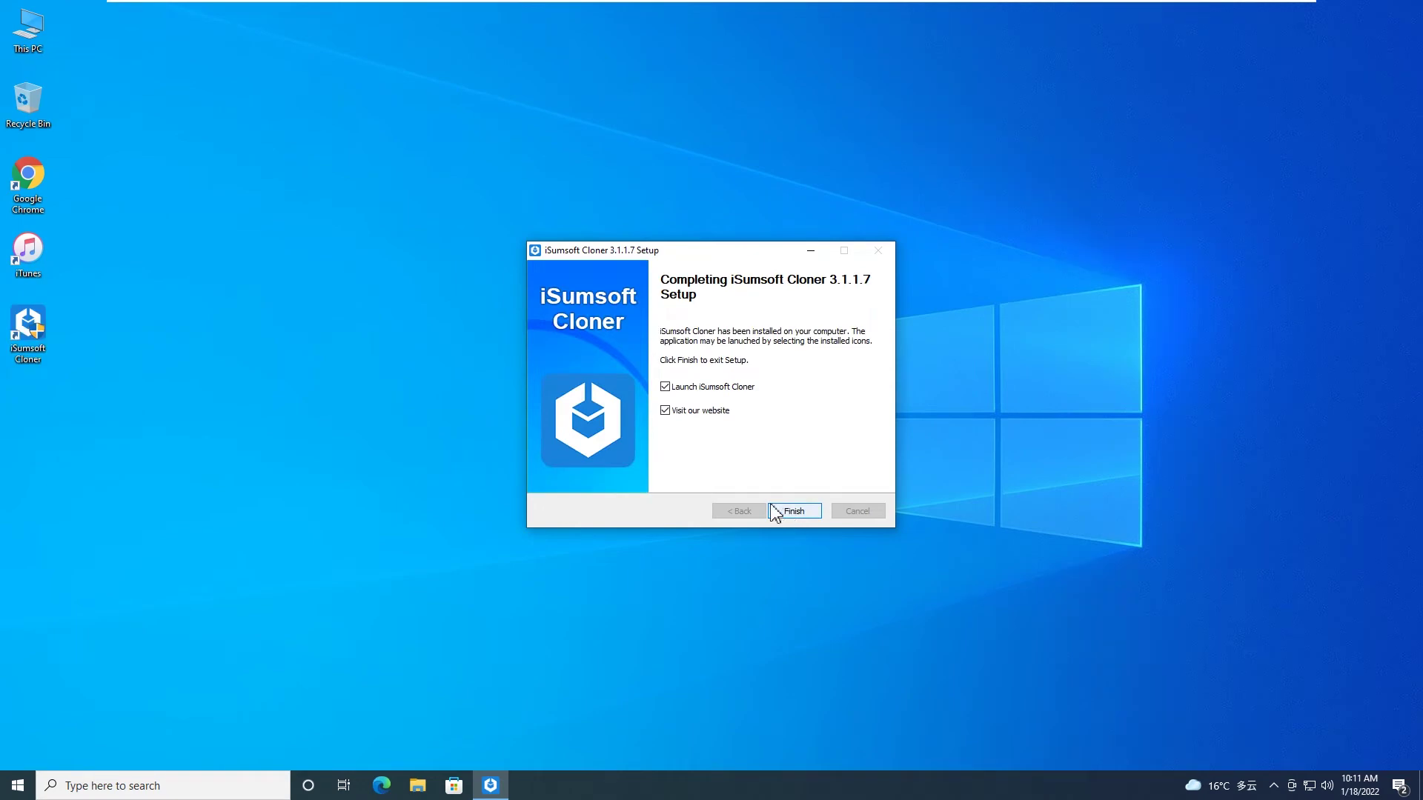
click(666, 415)
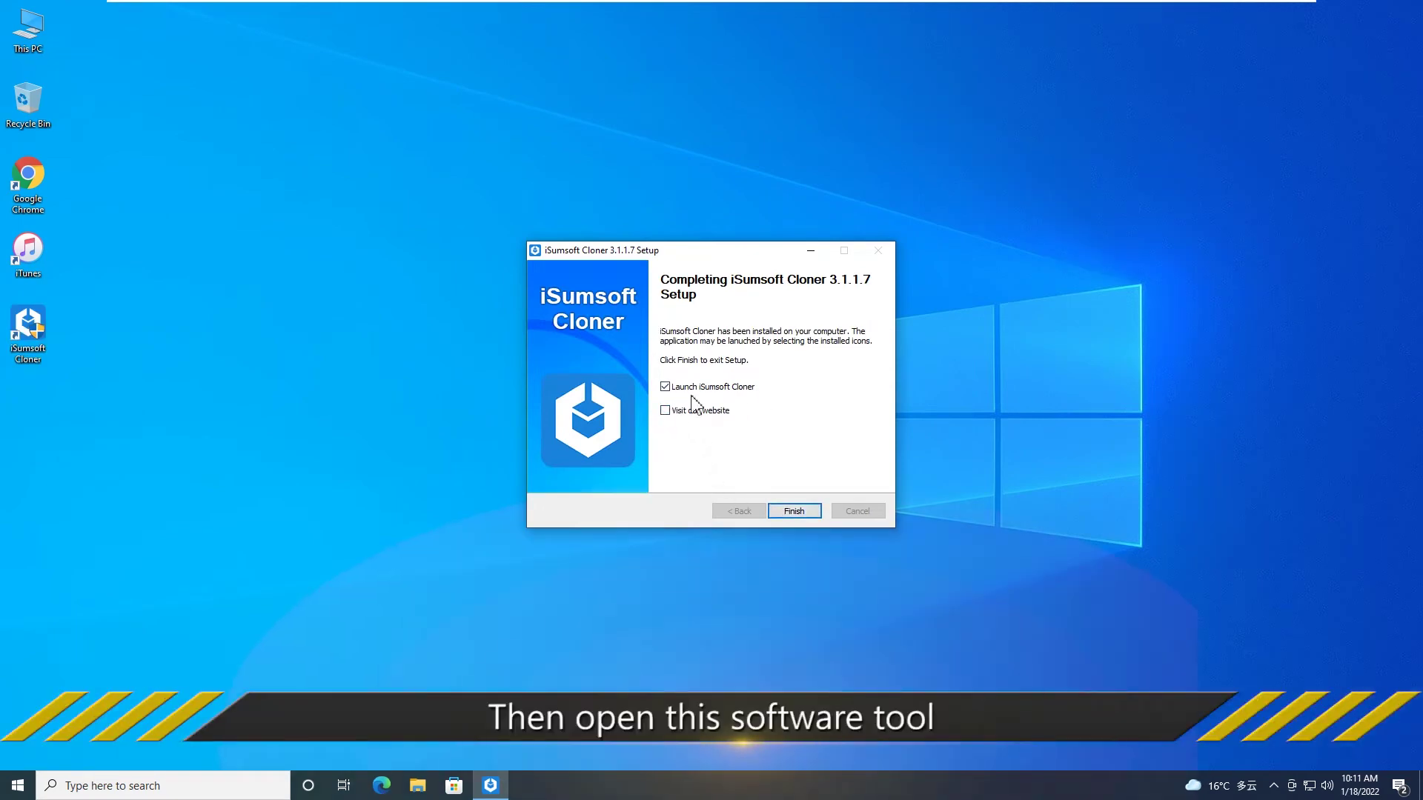
click(792, 511)
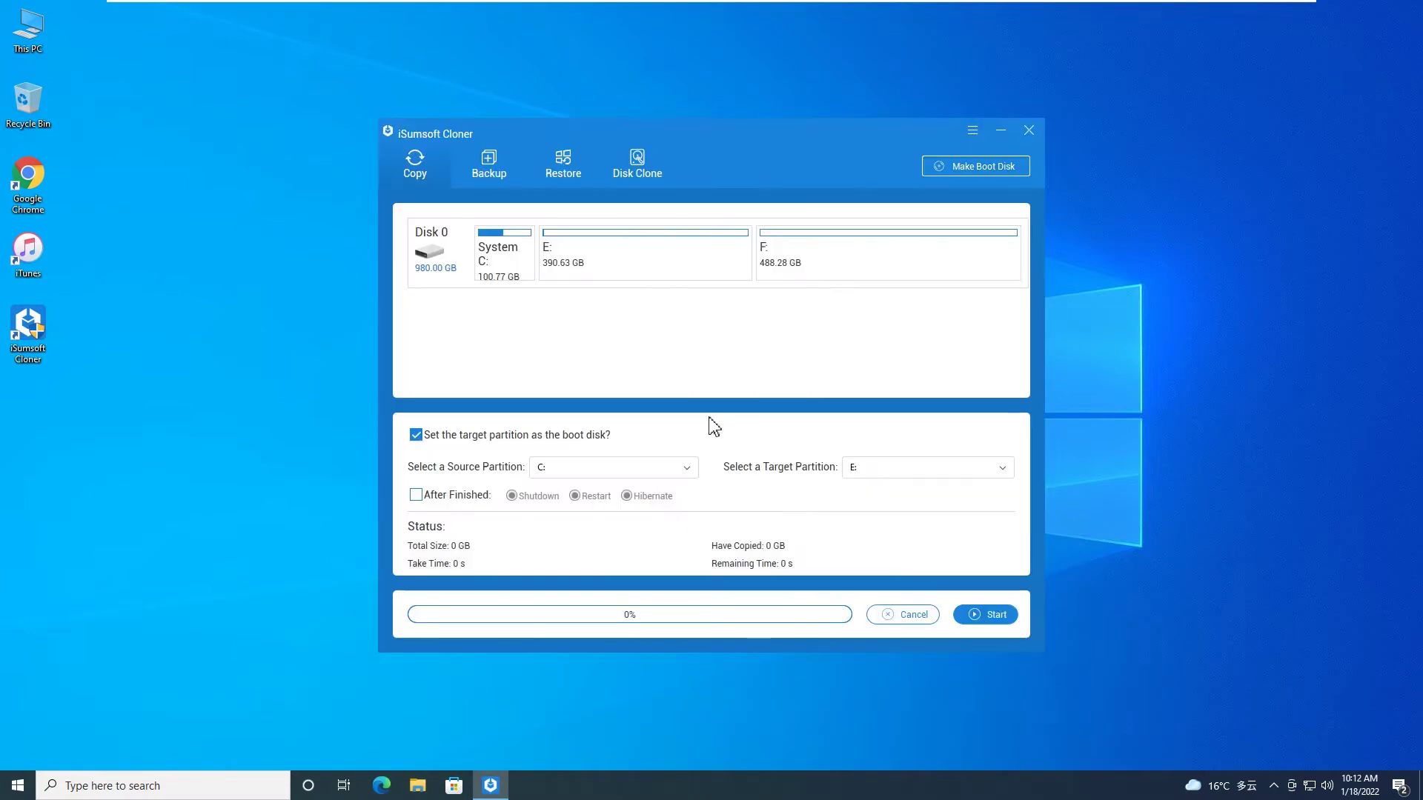
Step: Set up a backup of system volume C: with Drive F as the location for the backup file
click(483, 177)
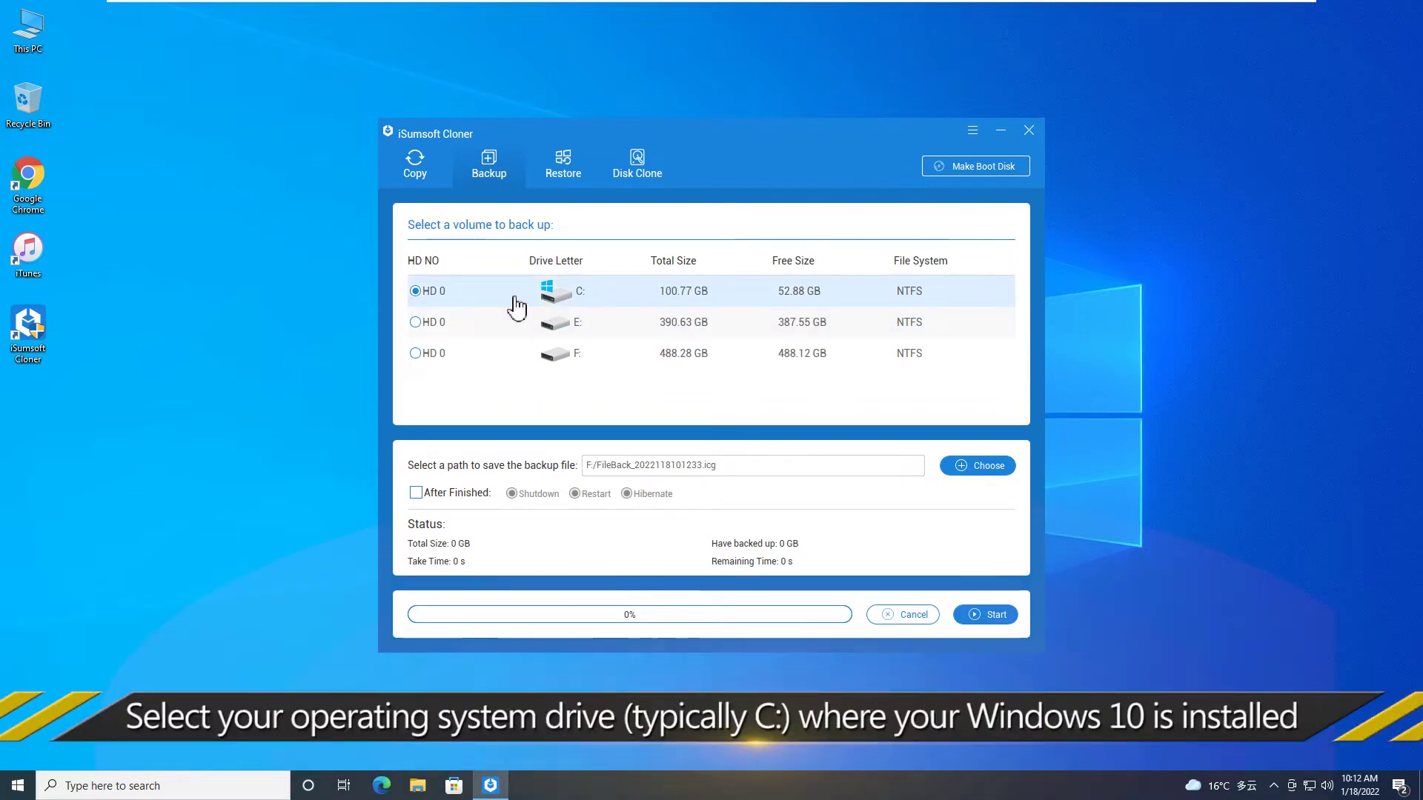
click(417, 291)
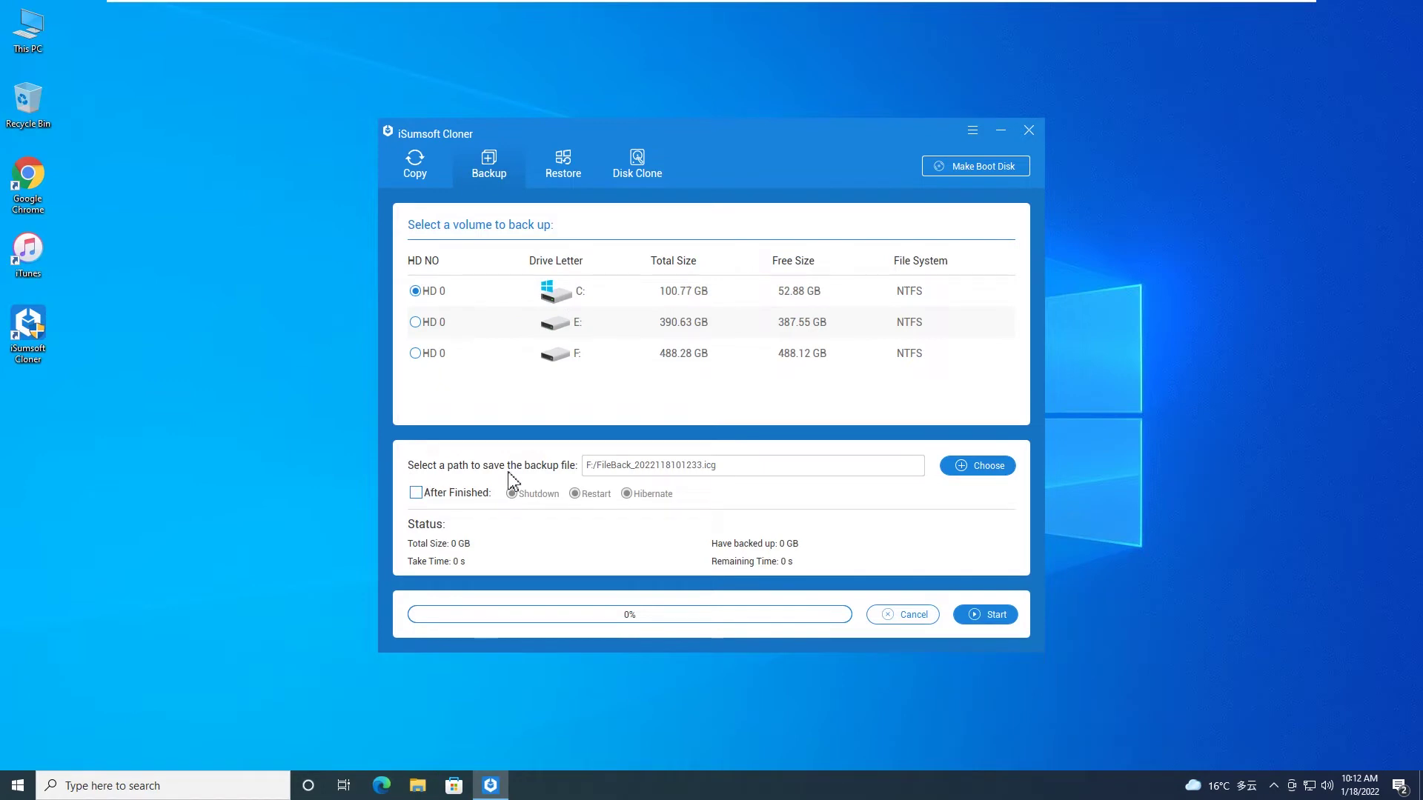
click(988, 471)
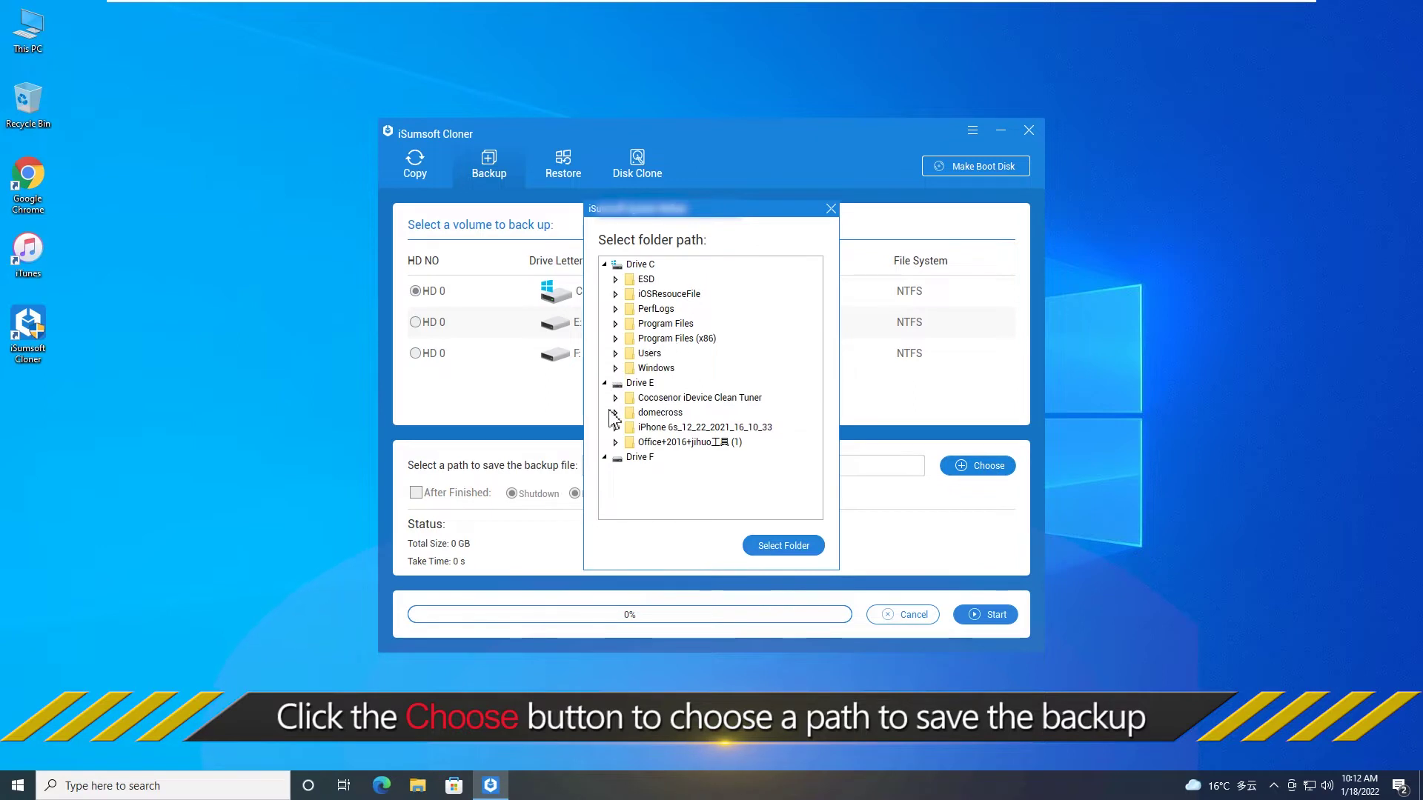
click(604, 265)
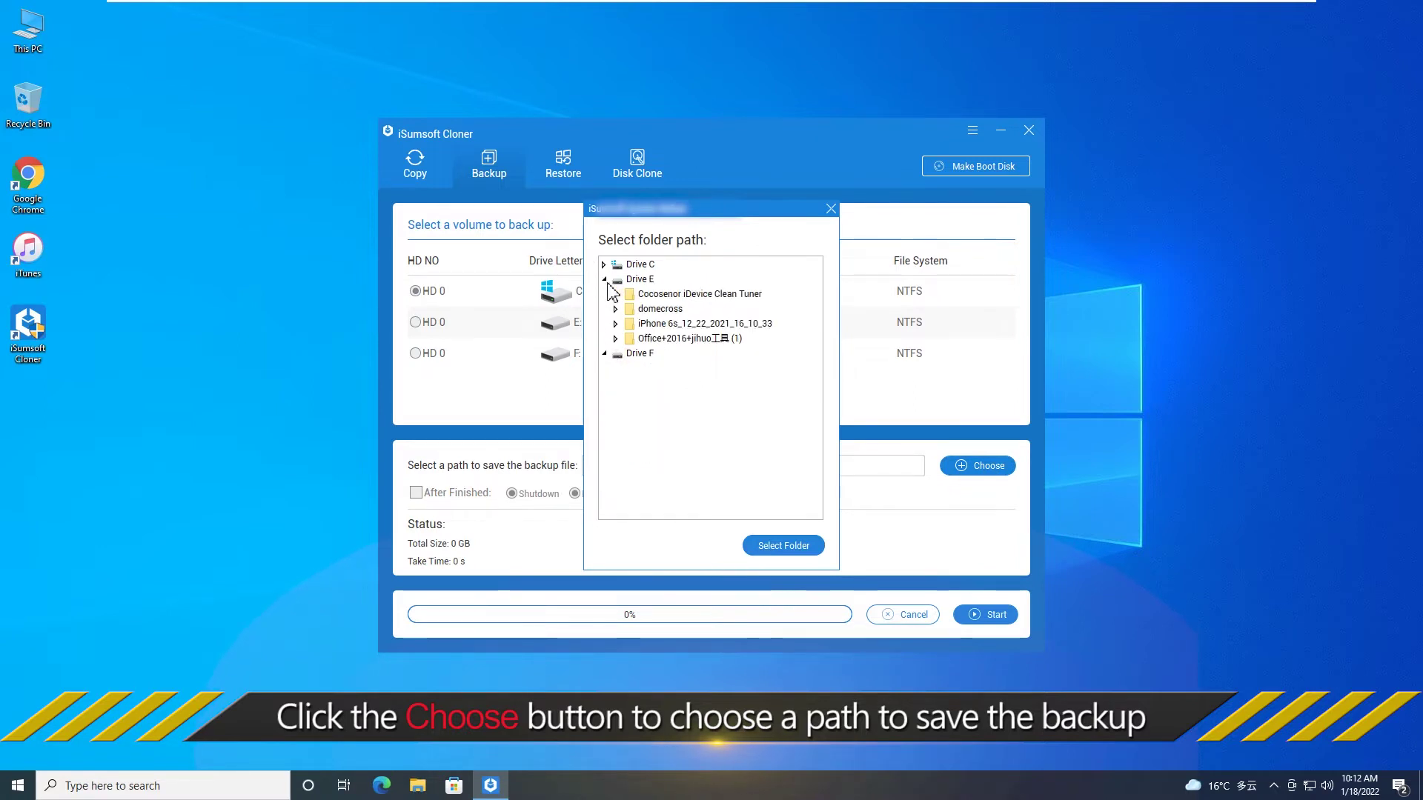
click(604, 279)
click(604, 294)
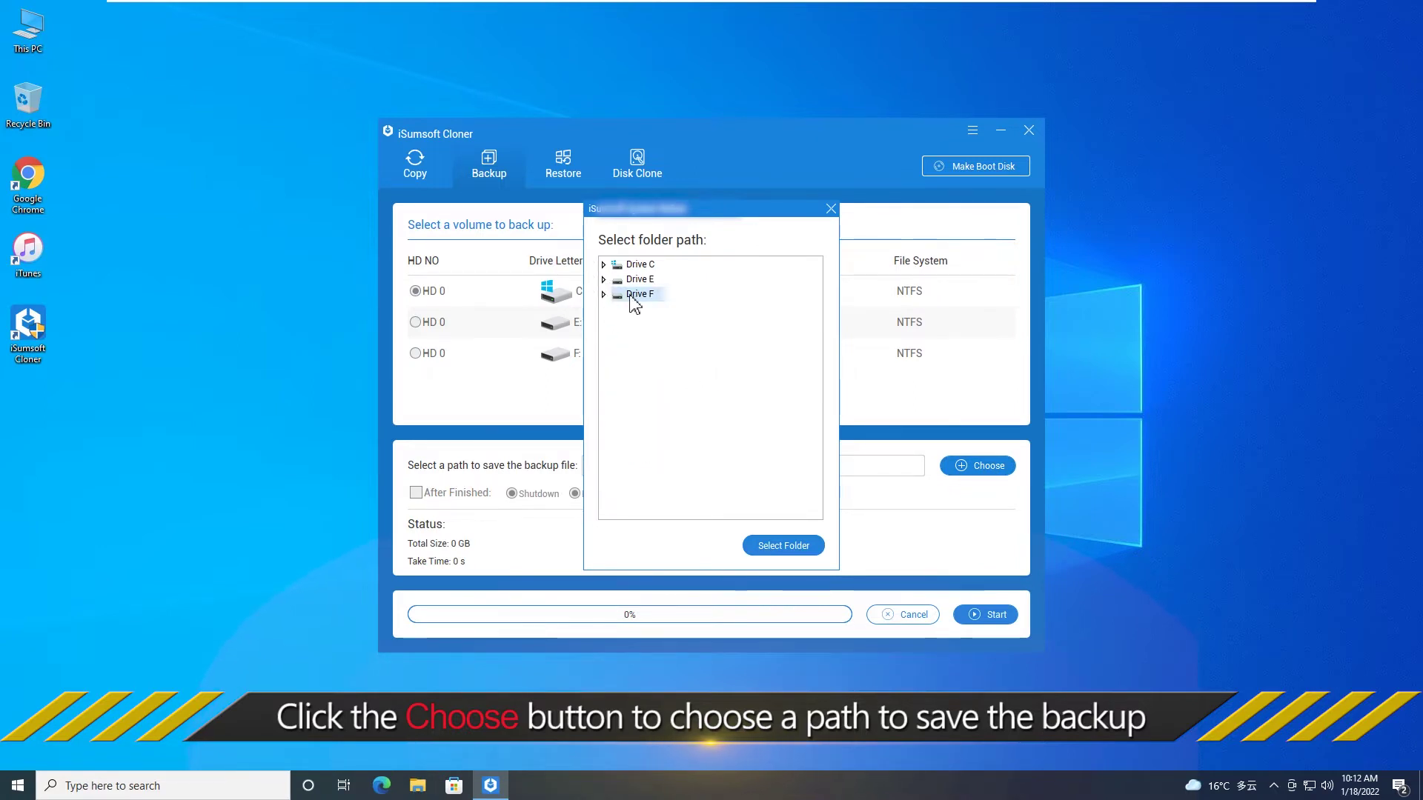
click(757, 539)
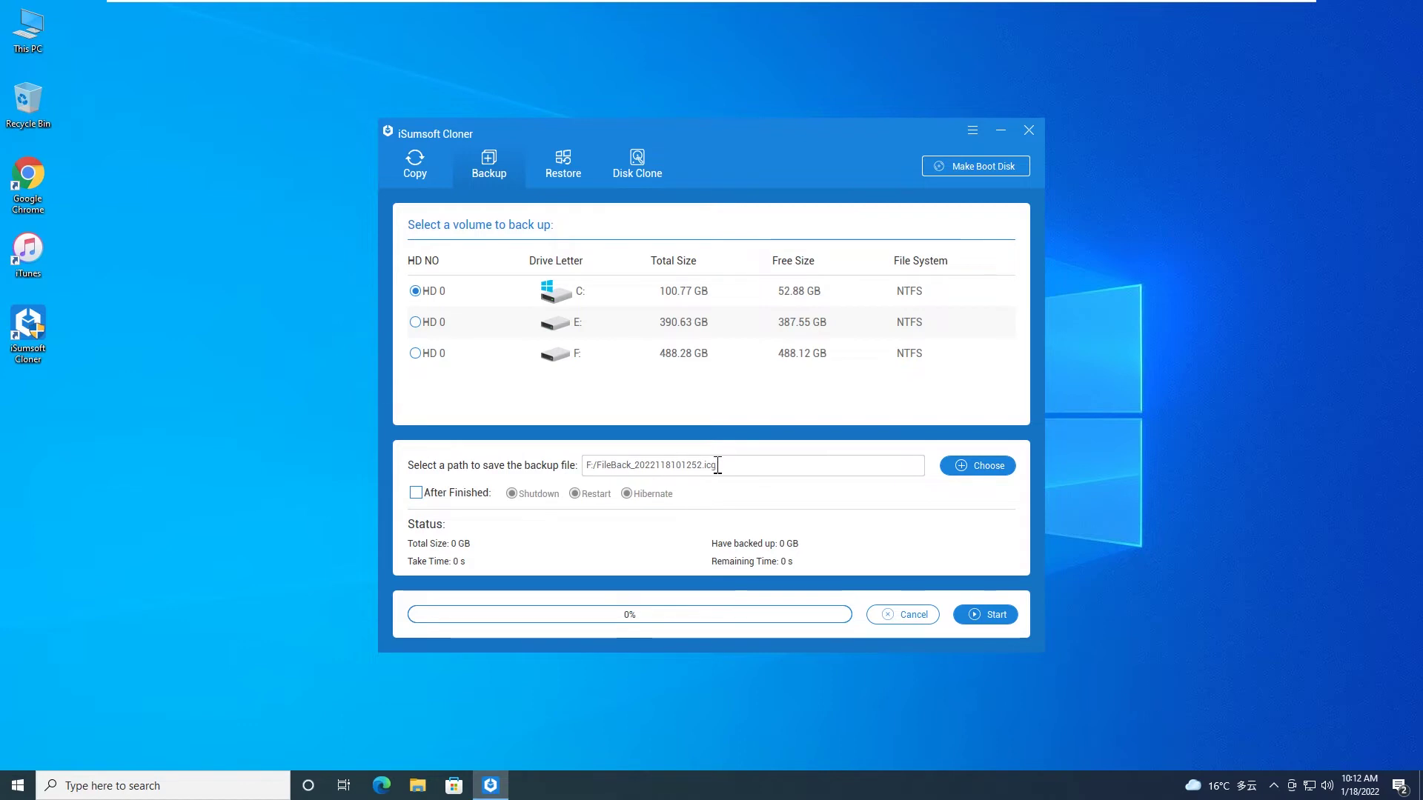
Step: Run the backup of volume C: and dismiss the completion message
click(987, 626)
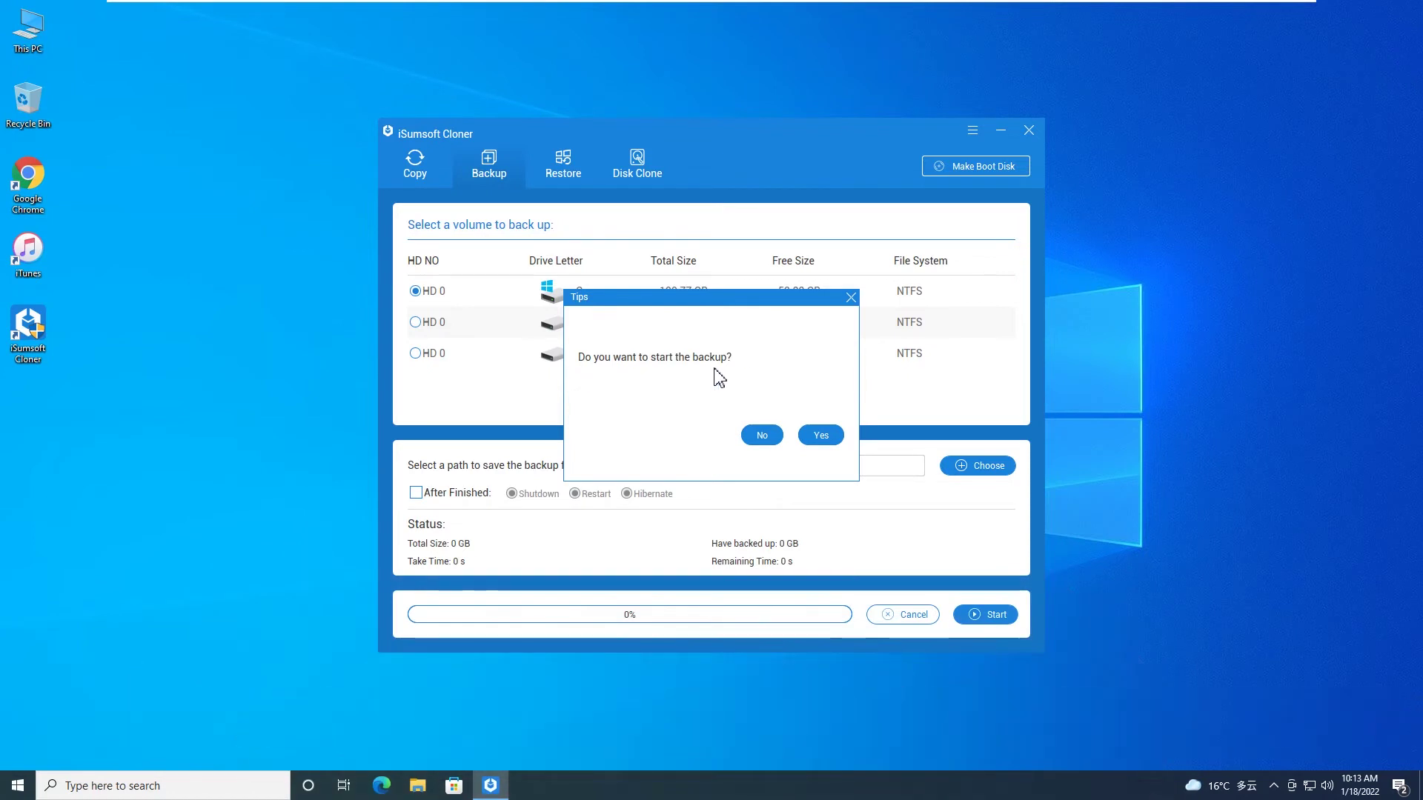
click(821, 438)
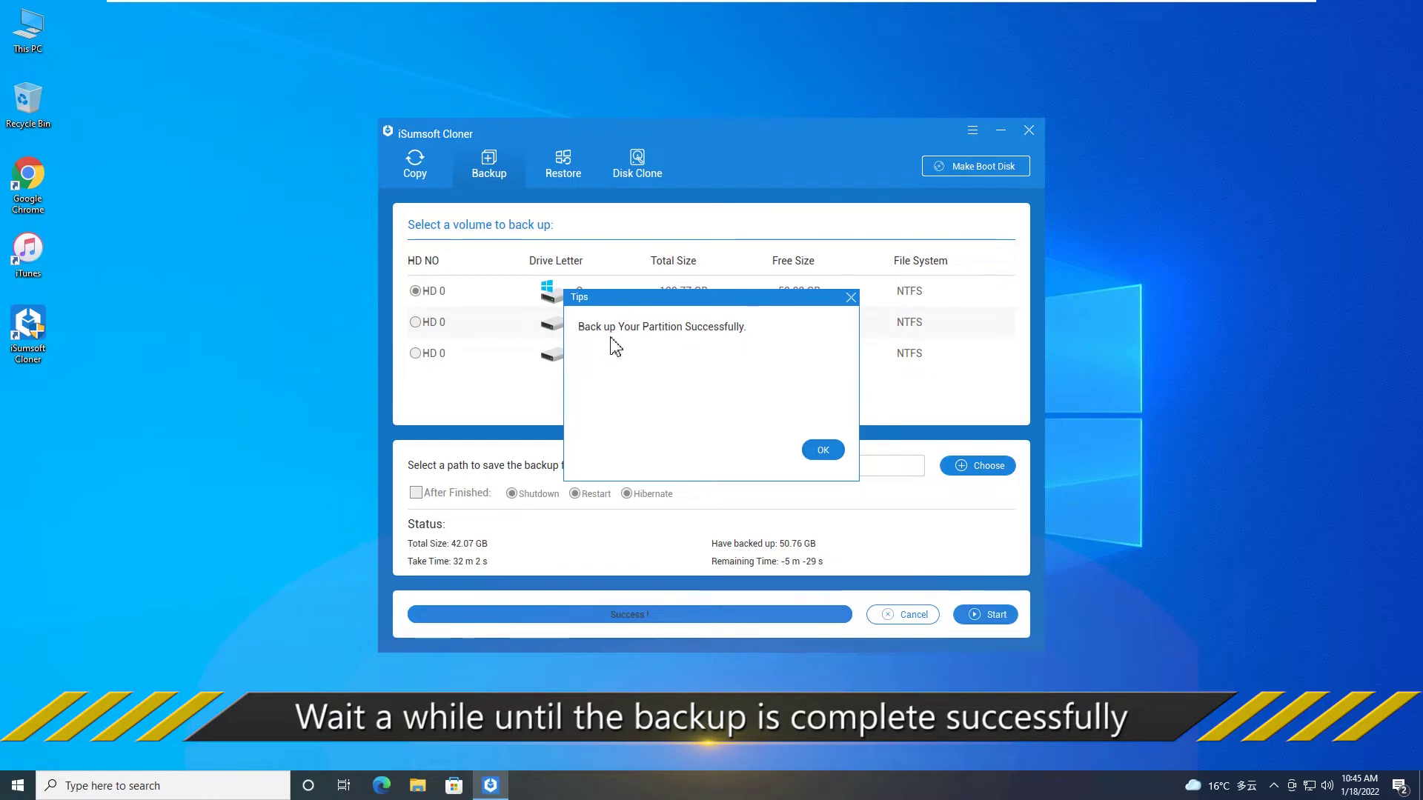
click(823, 451)
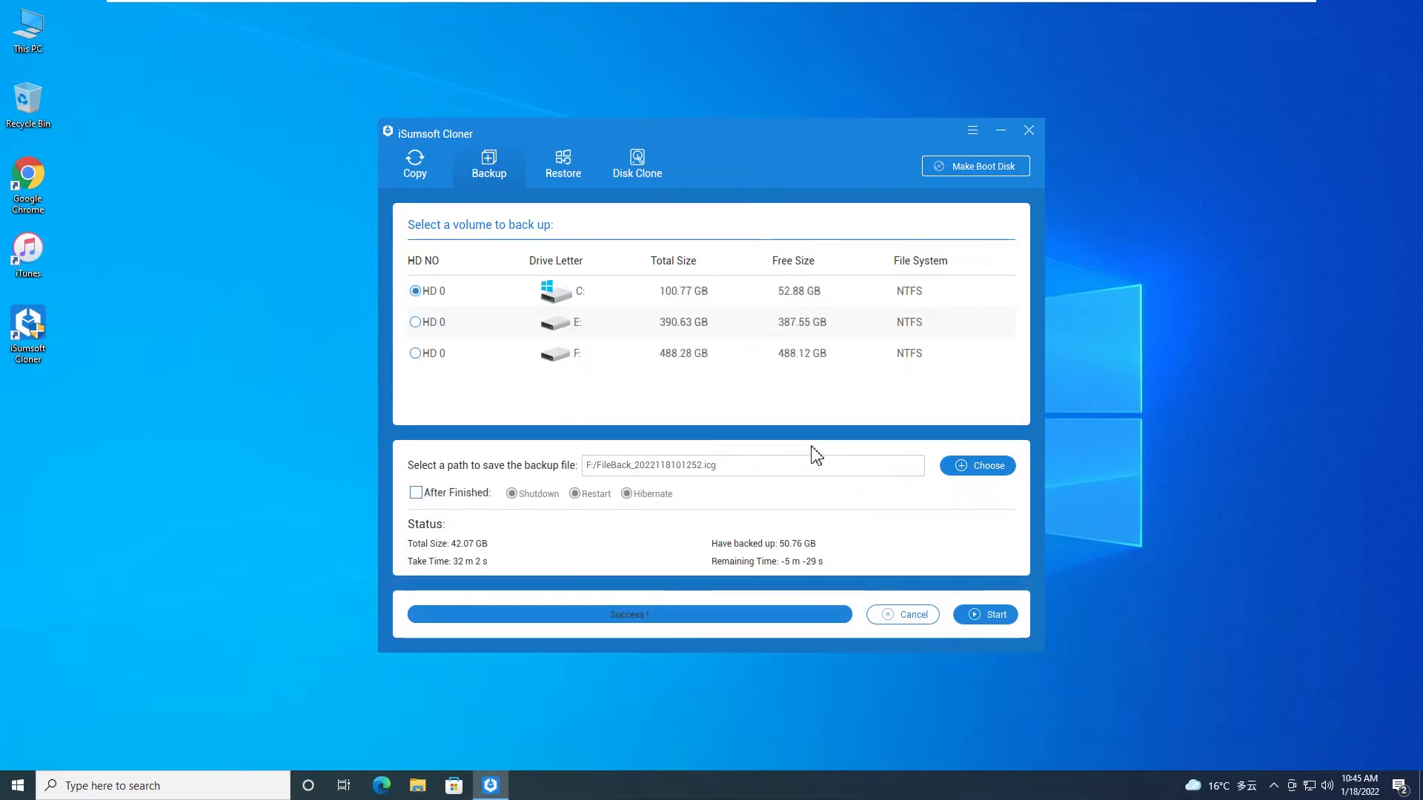
Step: Check the saved .icg backup file on New Volume (F:) in File Explorer, and close the window
double_click(24, 31)
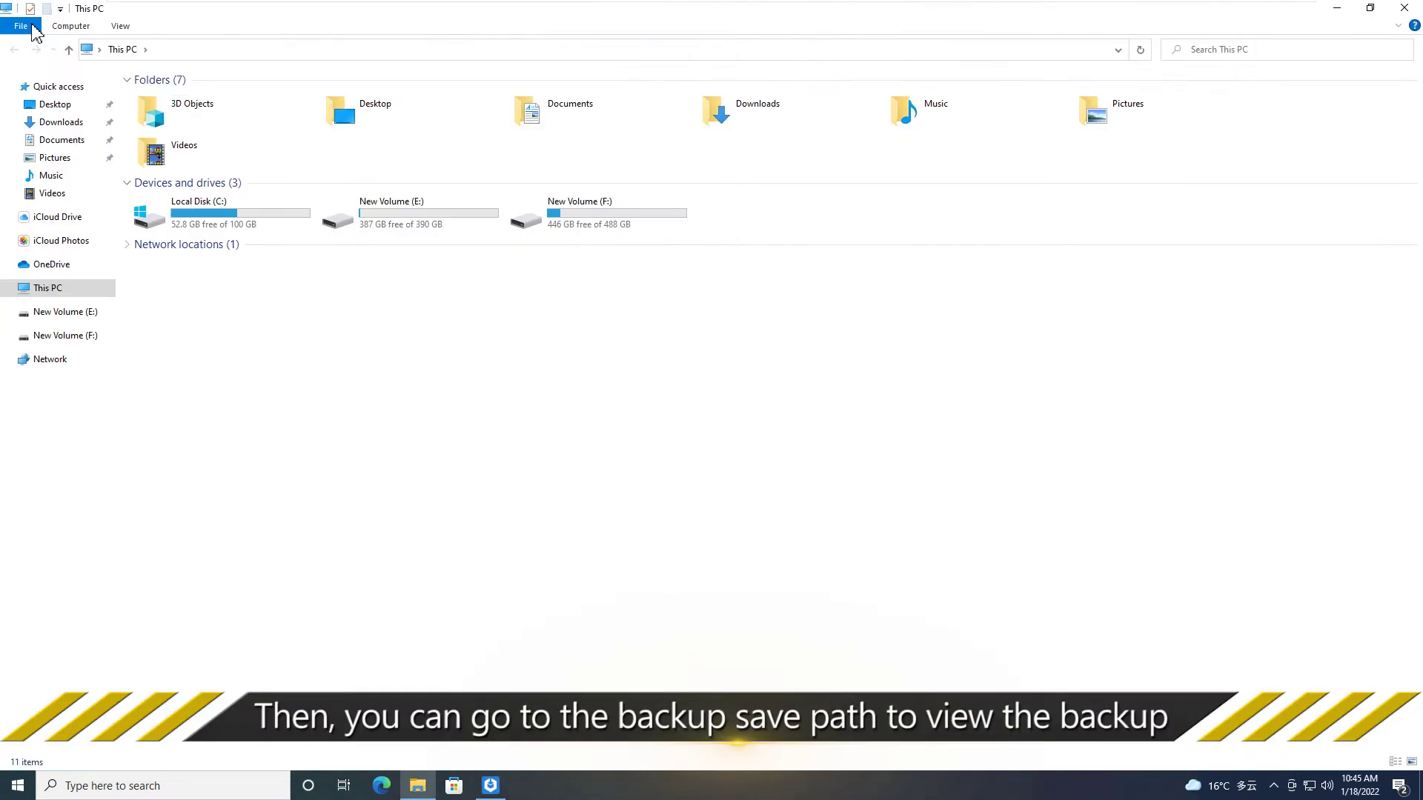
double_click(615, 227)
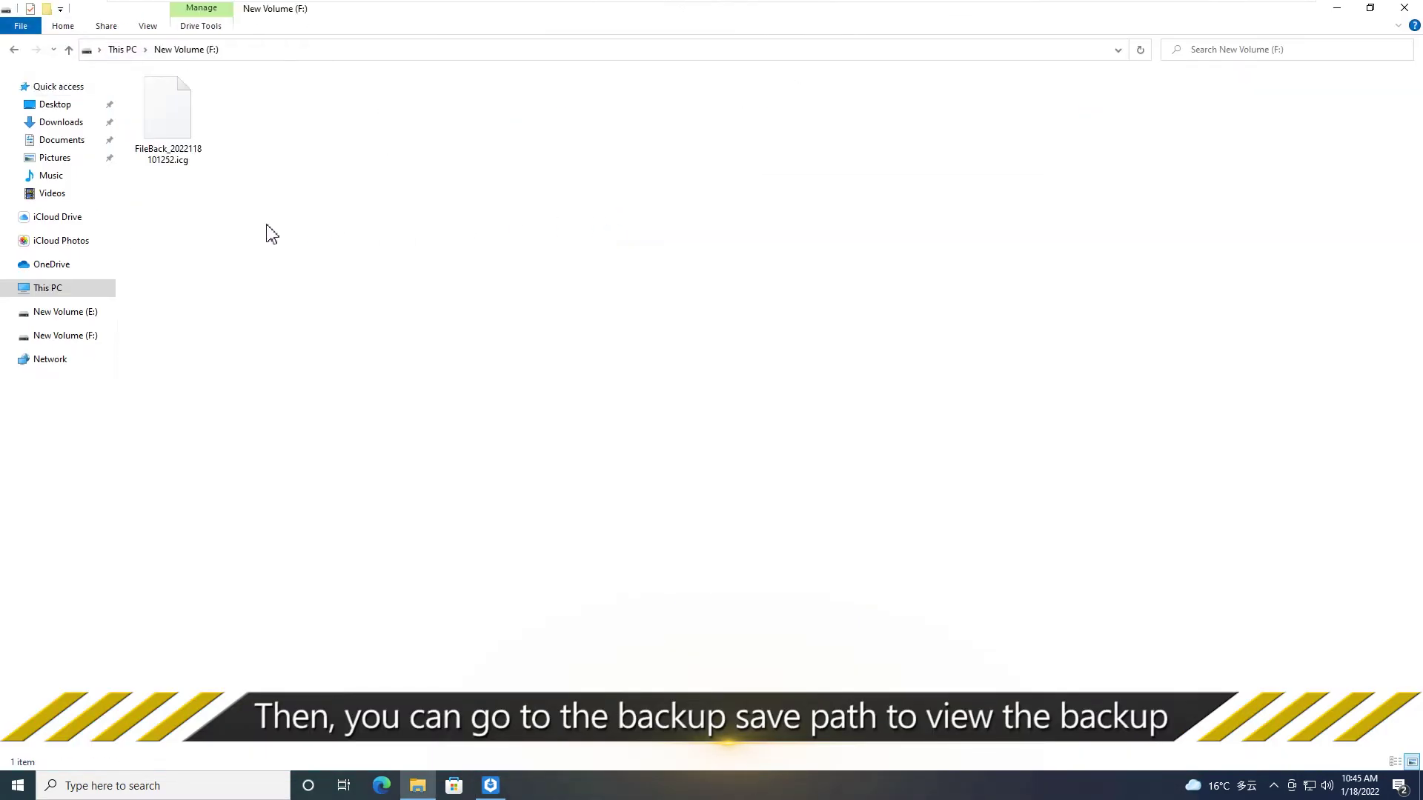
click(150, 145)
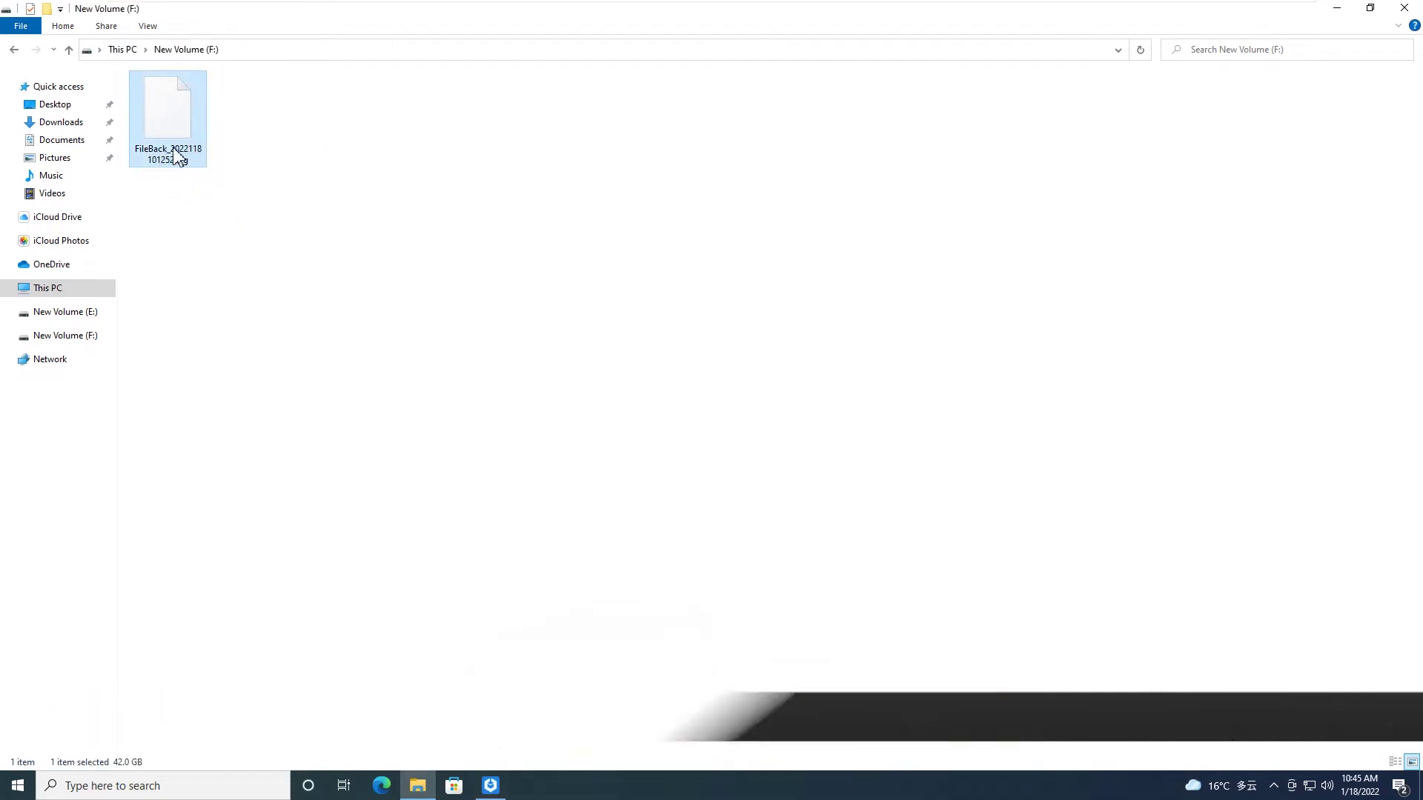
click(1404, 7)
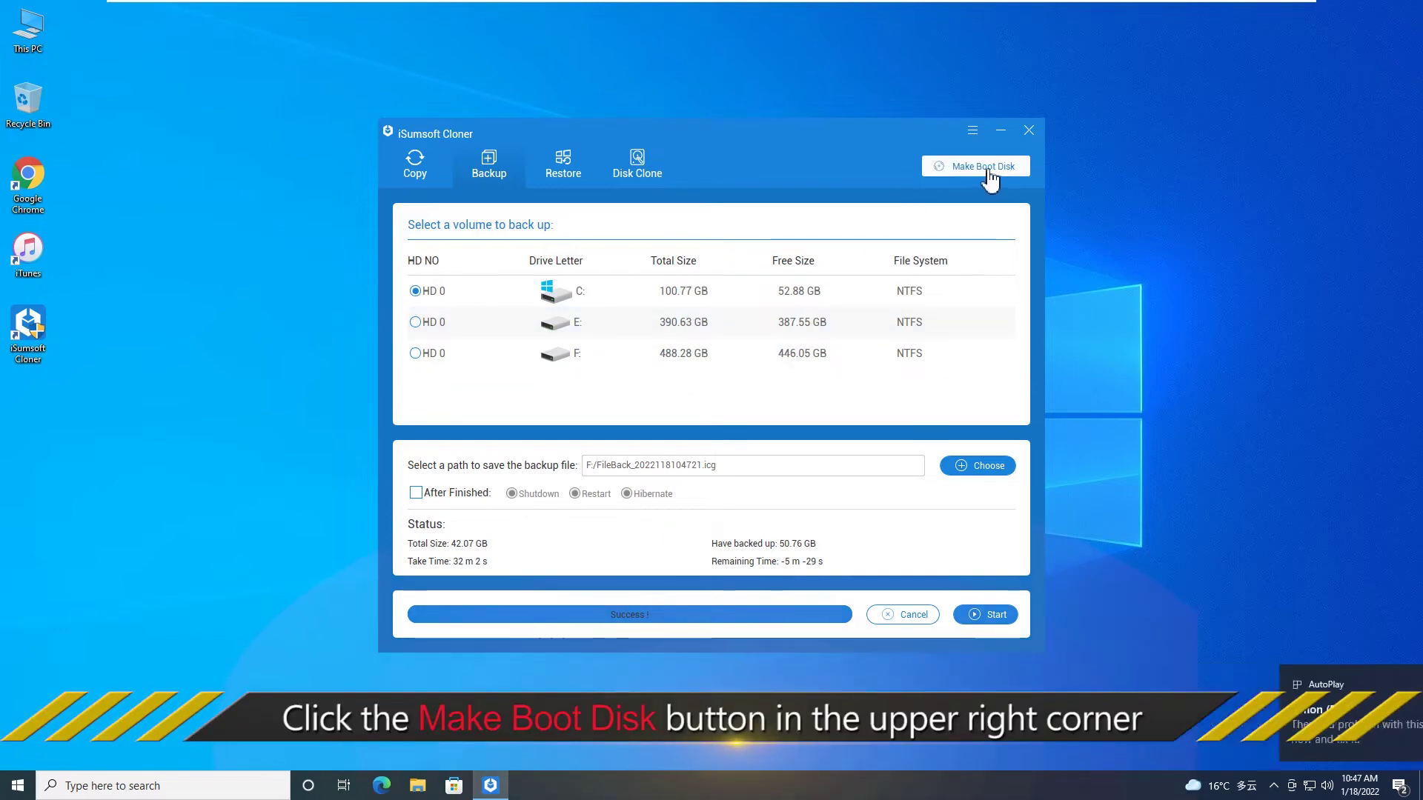
Step: Make a PE boot disk on the flash disk D:\ using the current system environment, and close iSumsoft Cloner
click(986, 170)
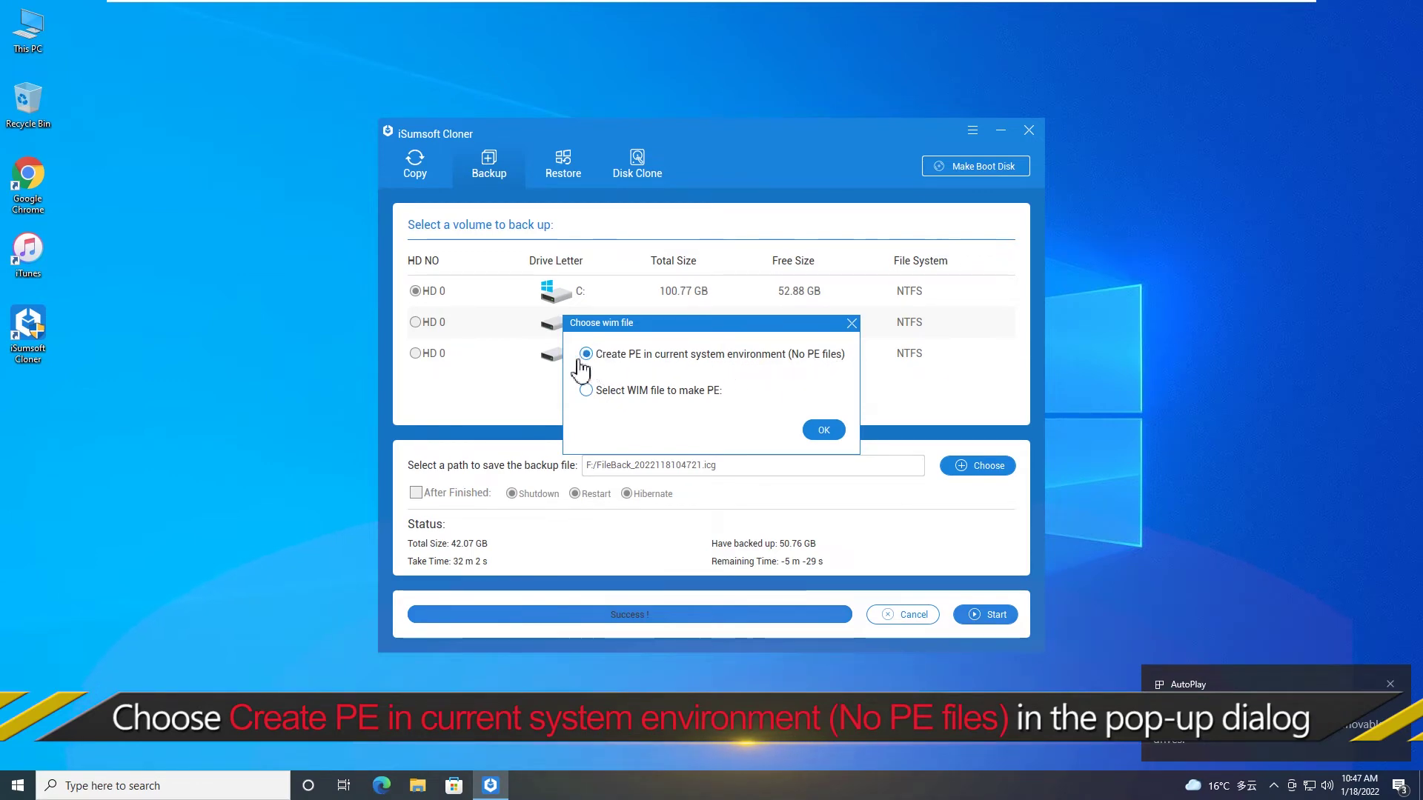
click(816, 430)
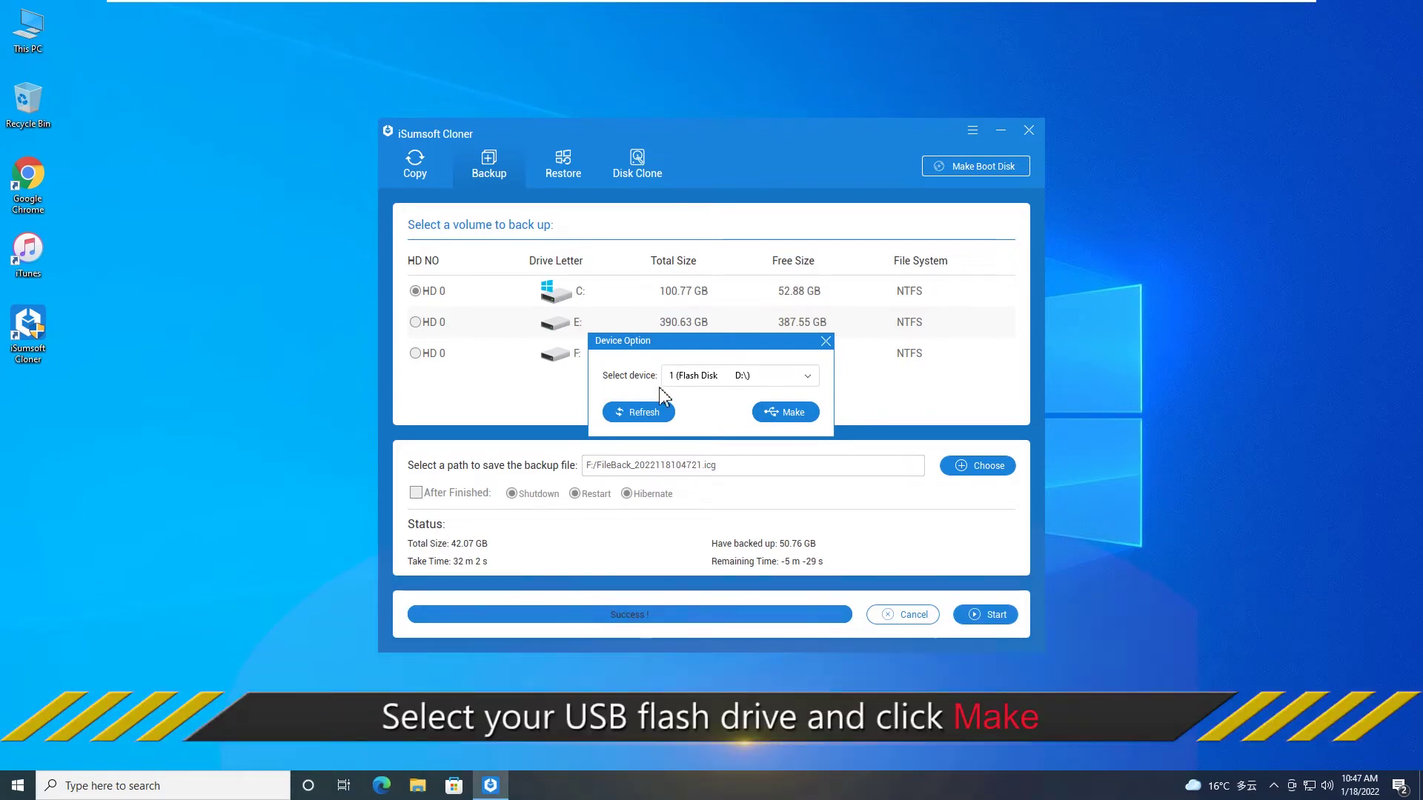
click(730, 378)
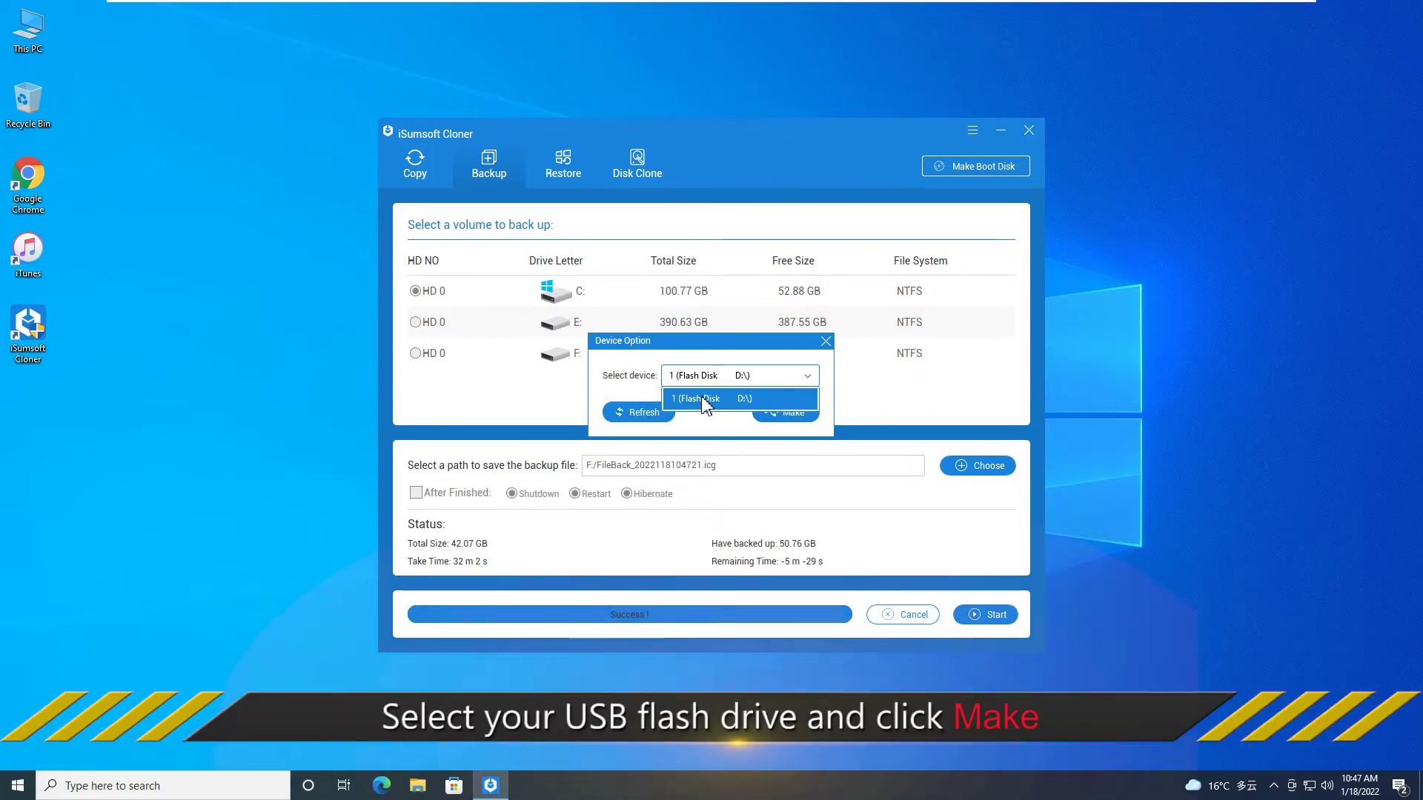
click(702, 401)
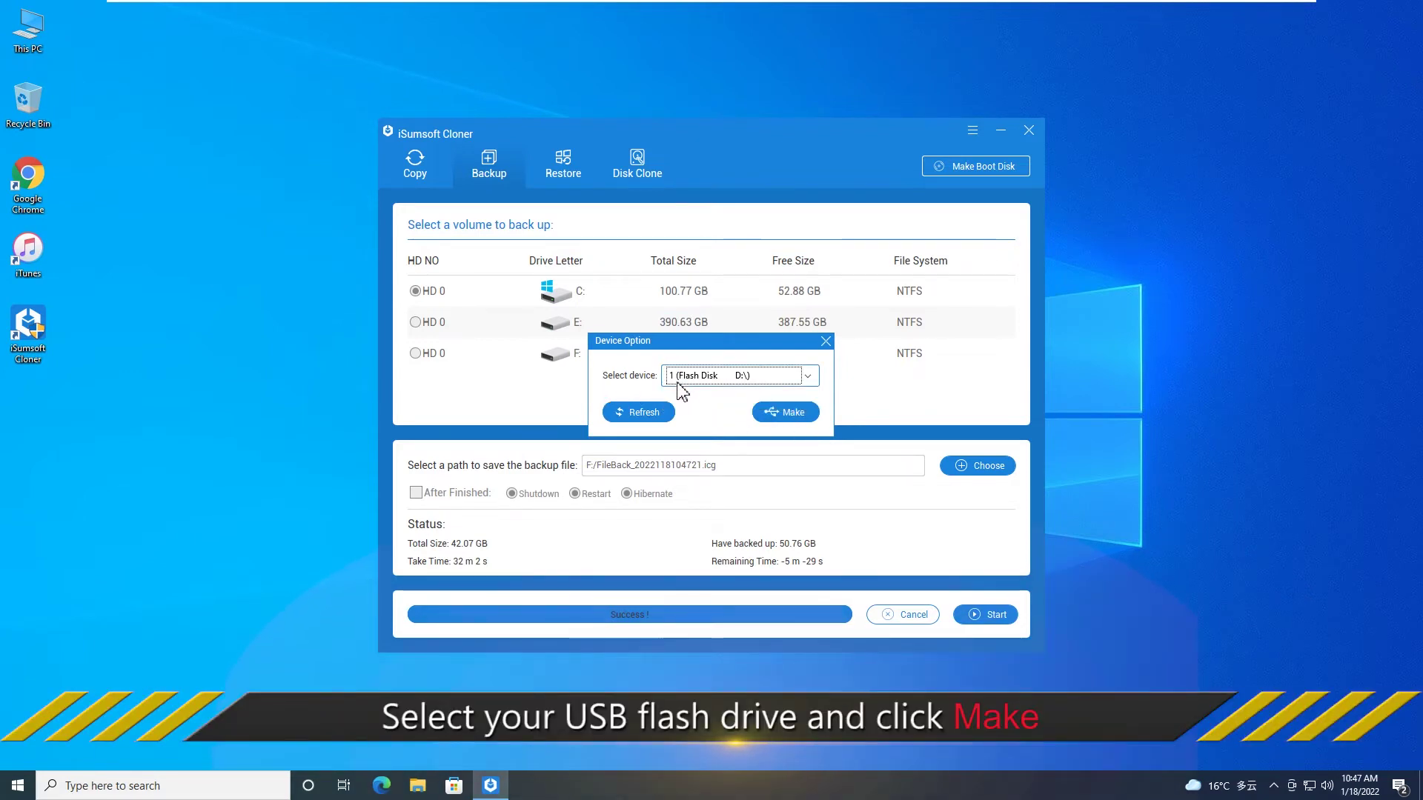
click(787, 414)
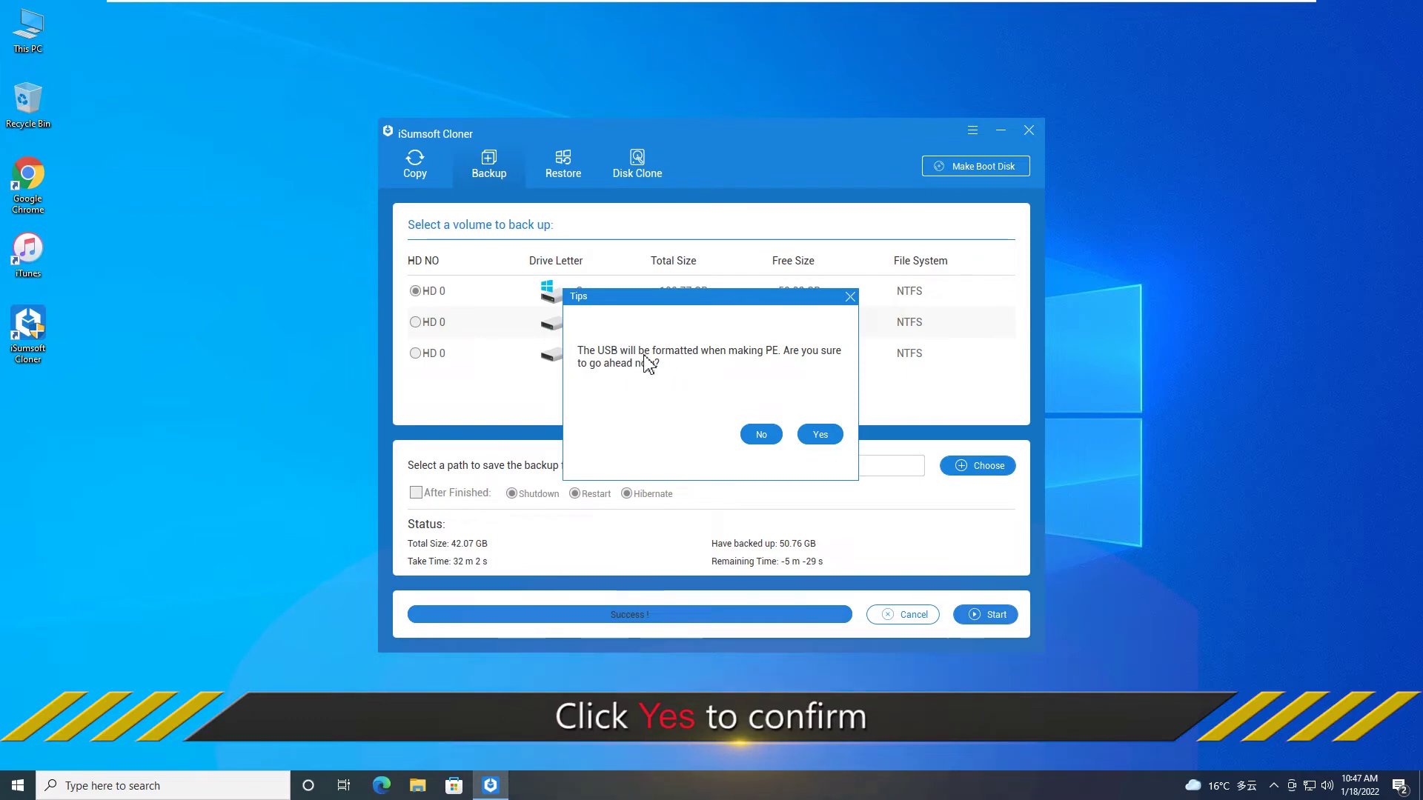
click(821, 434)
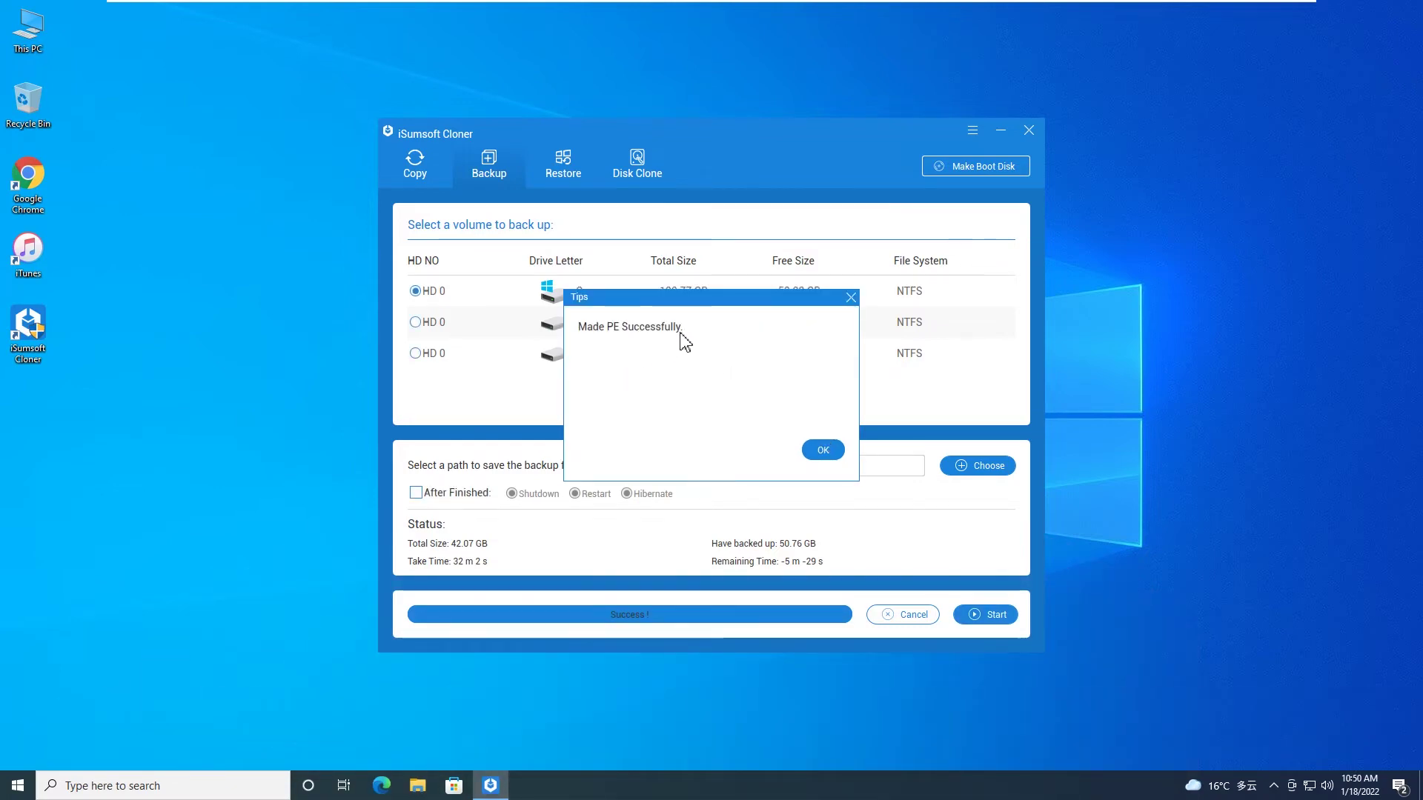
click(823, 450)
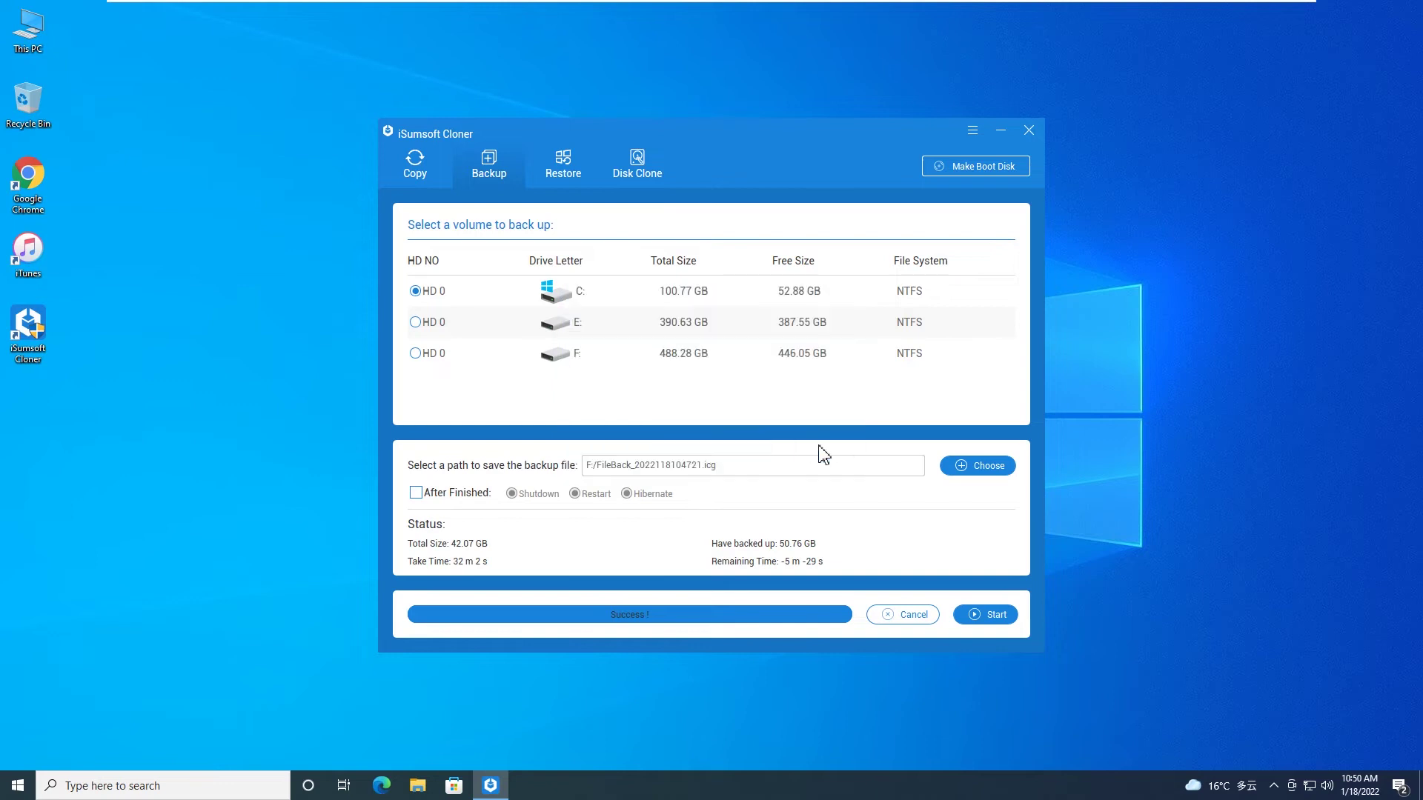
click(1029, 131)
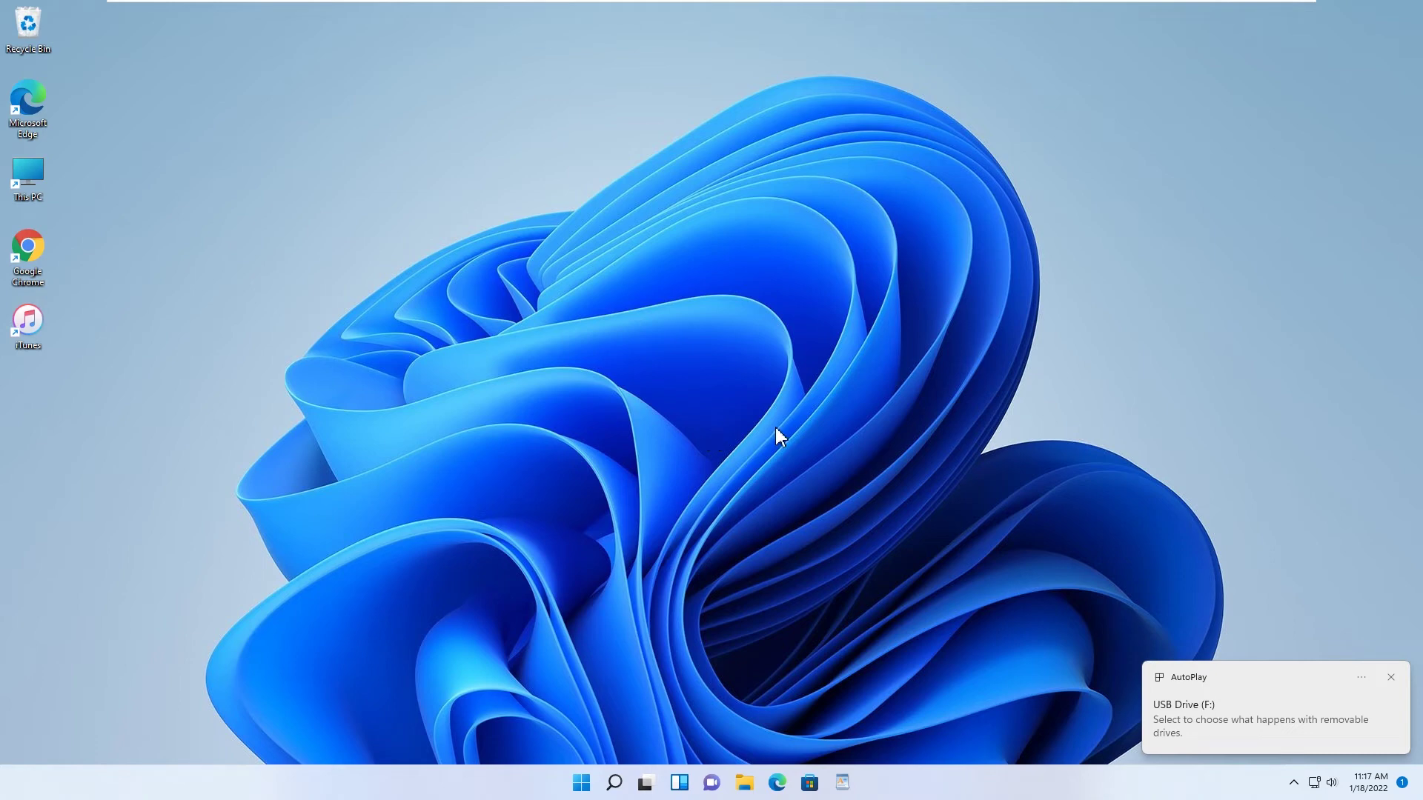
Step: Restart the Windows 11 computer and select the USB flash disk as the boot device
click(582, 784)
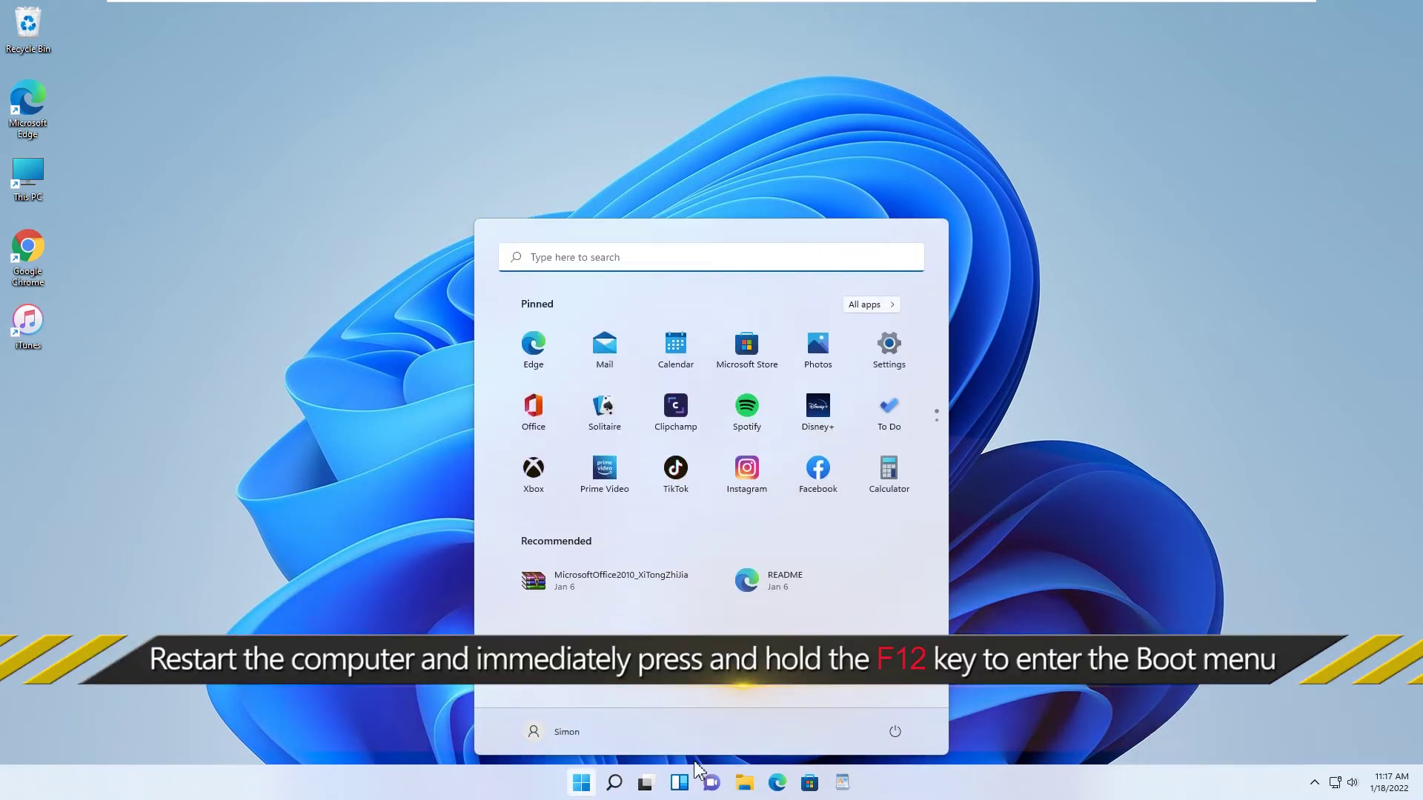
click(895, 734)
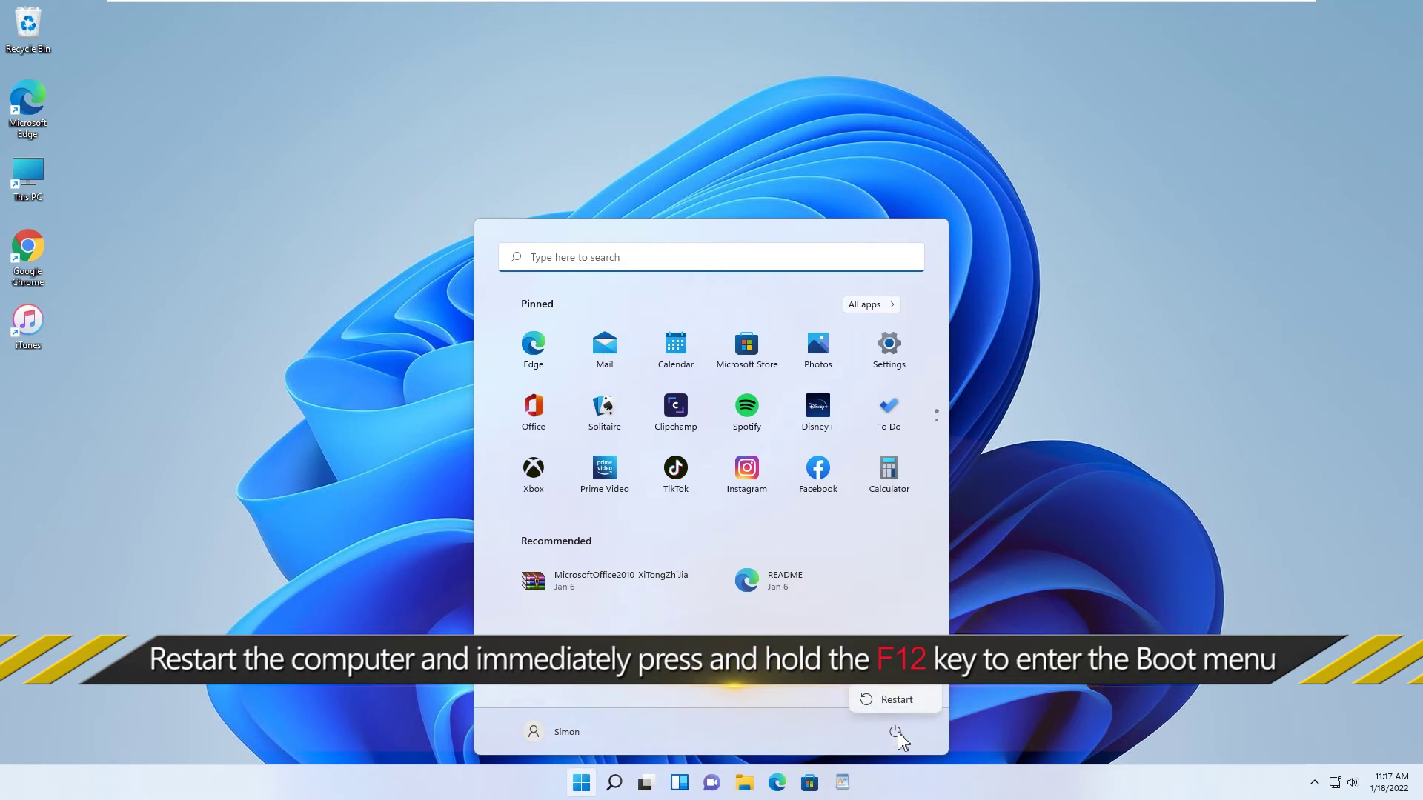
click(914, 708)
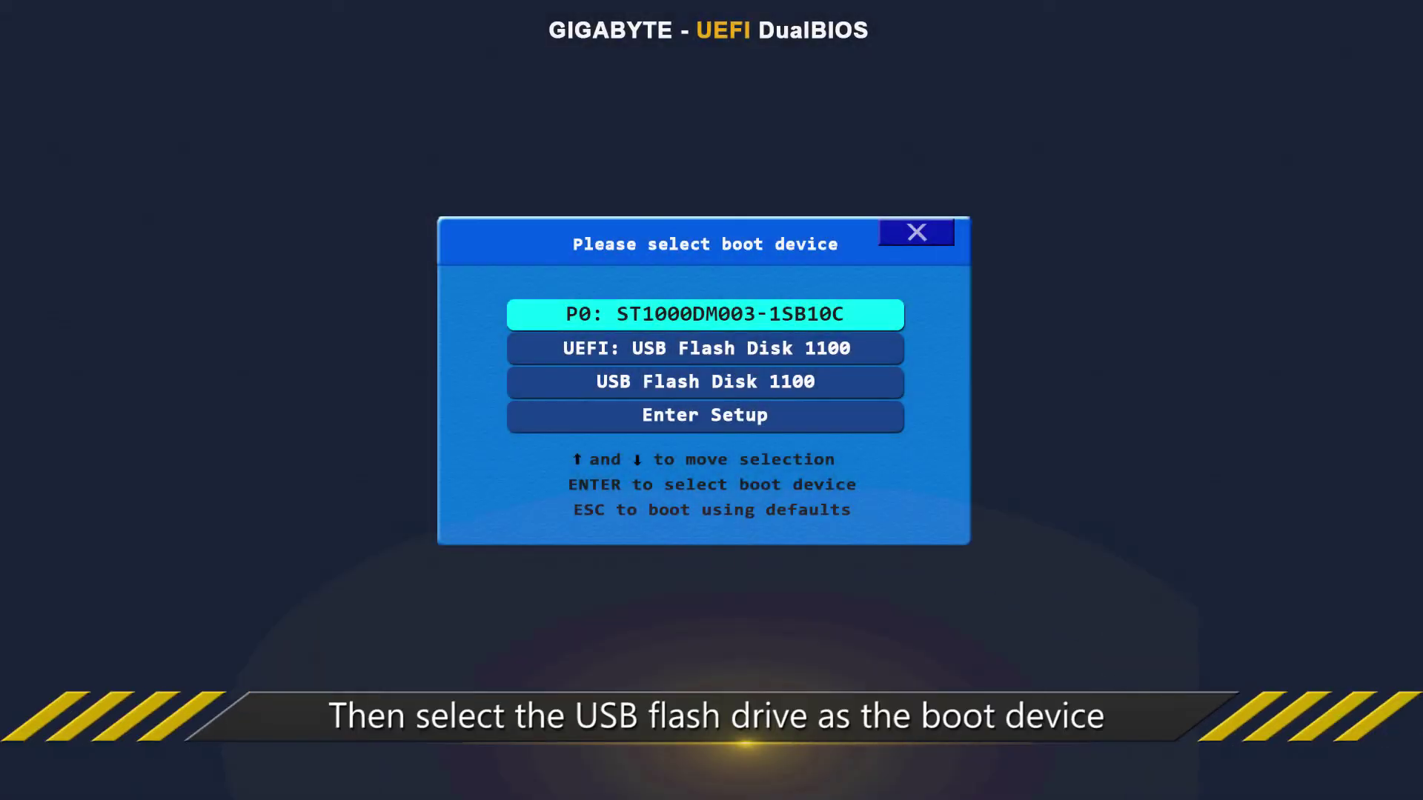
key(Down)
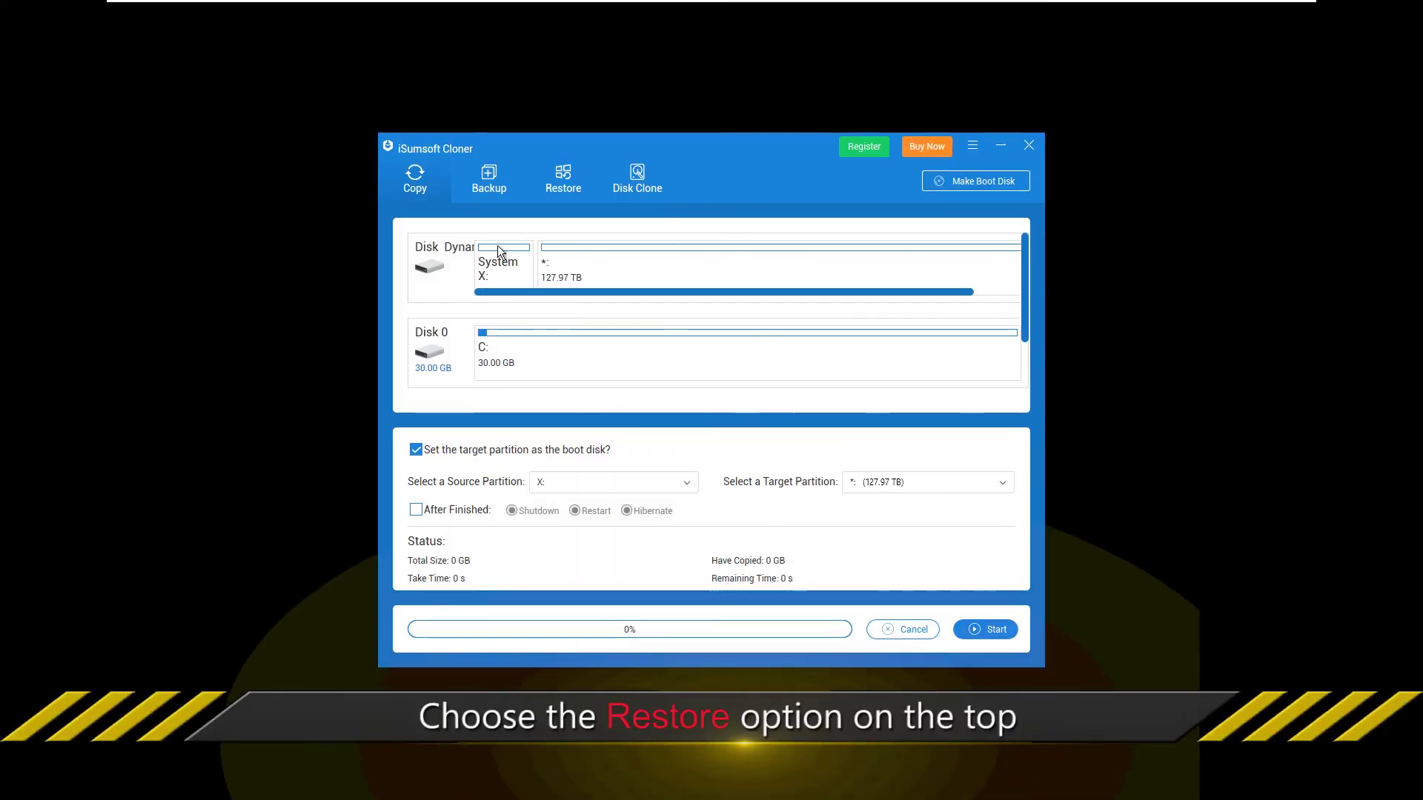
Step: Set up a restore to drive D: on HD 1, using the backup file FileBack_2022118101252.icg from New Volume (F:)
click(559, 183)
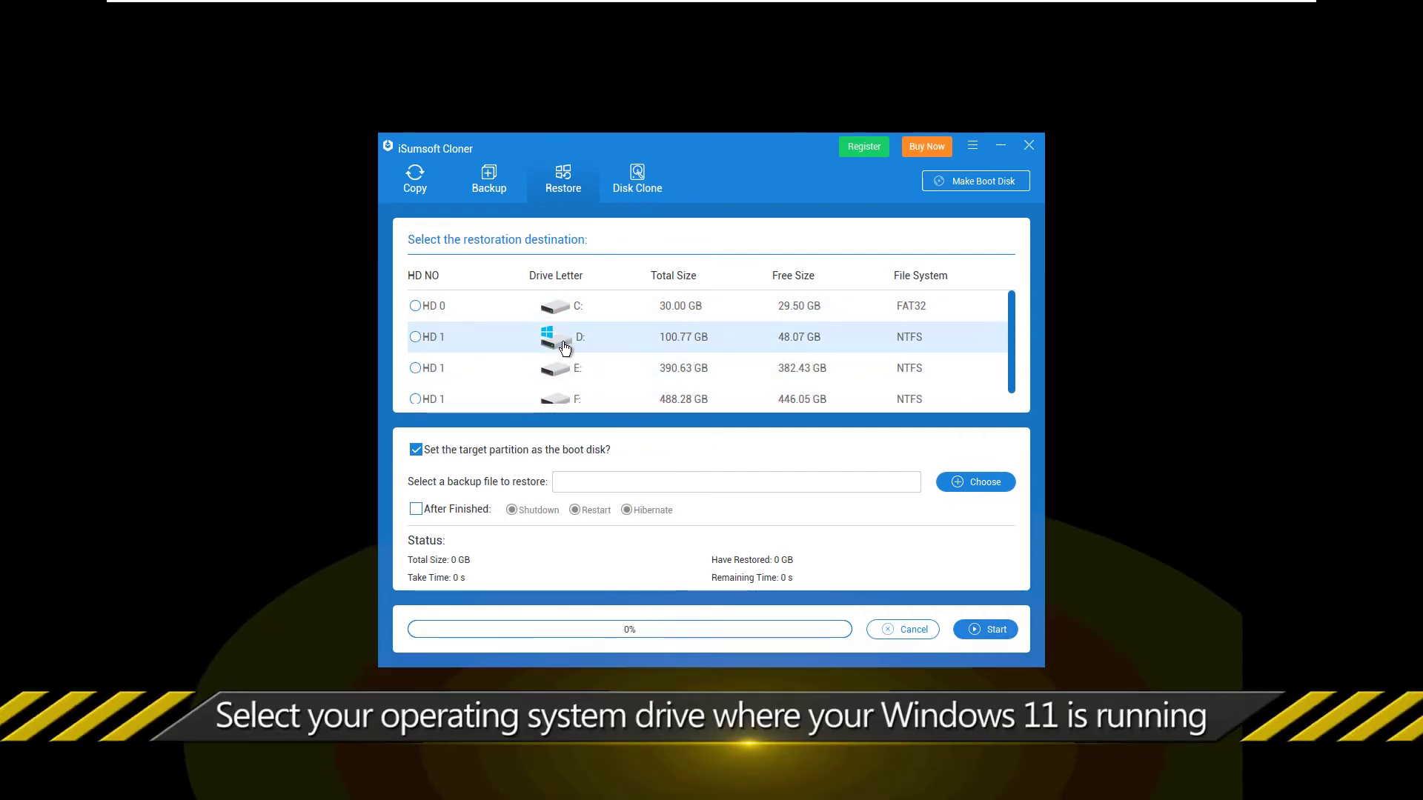
click(417, 337)
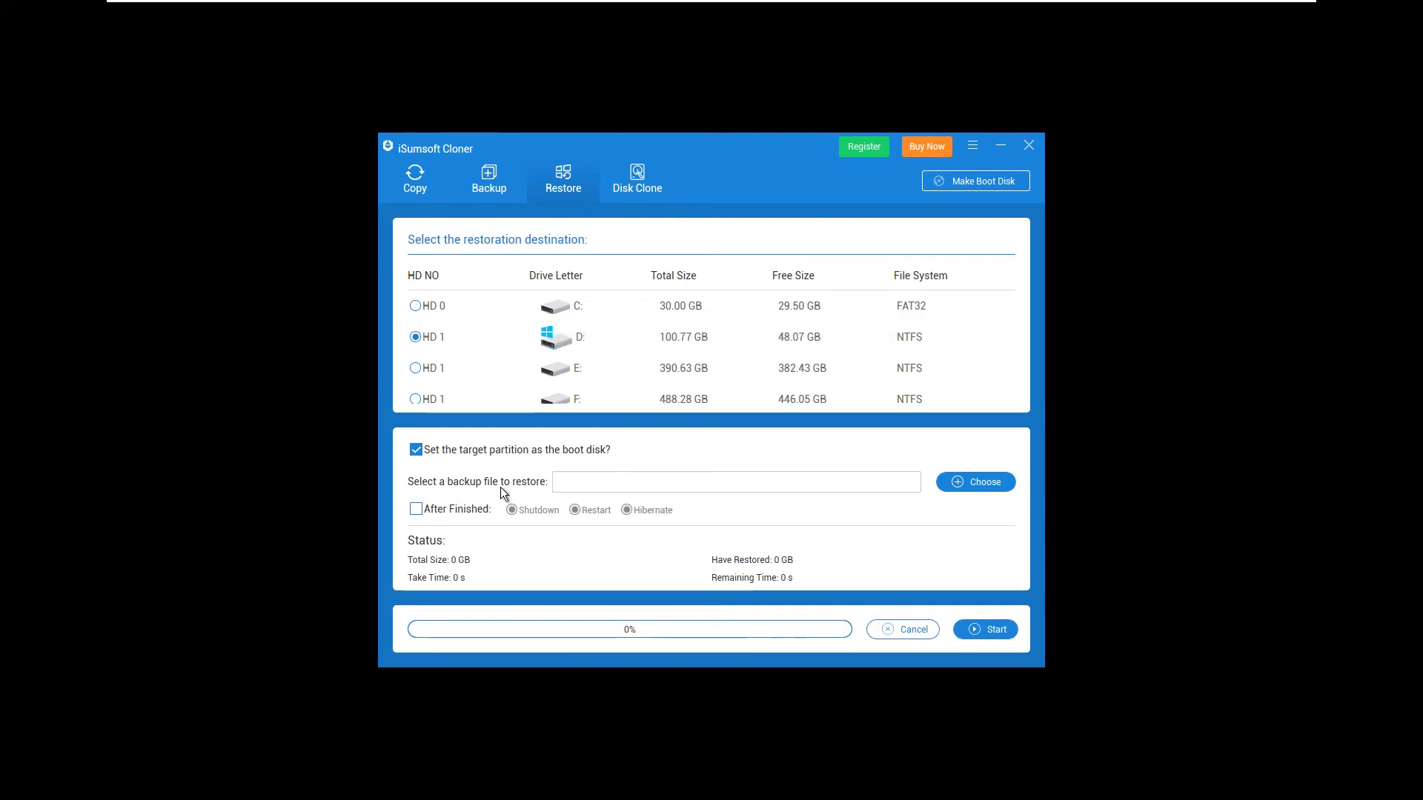
click(980, 483)
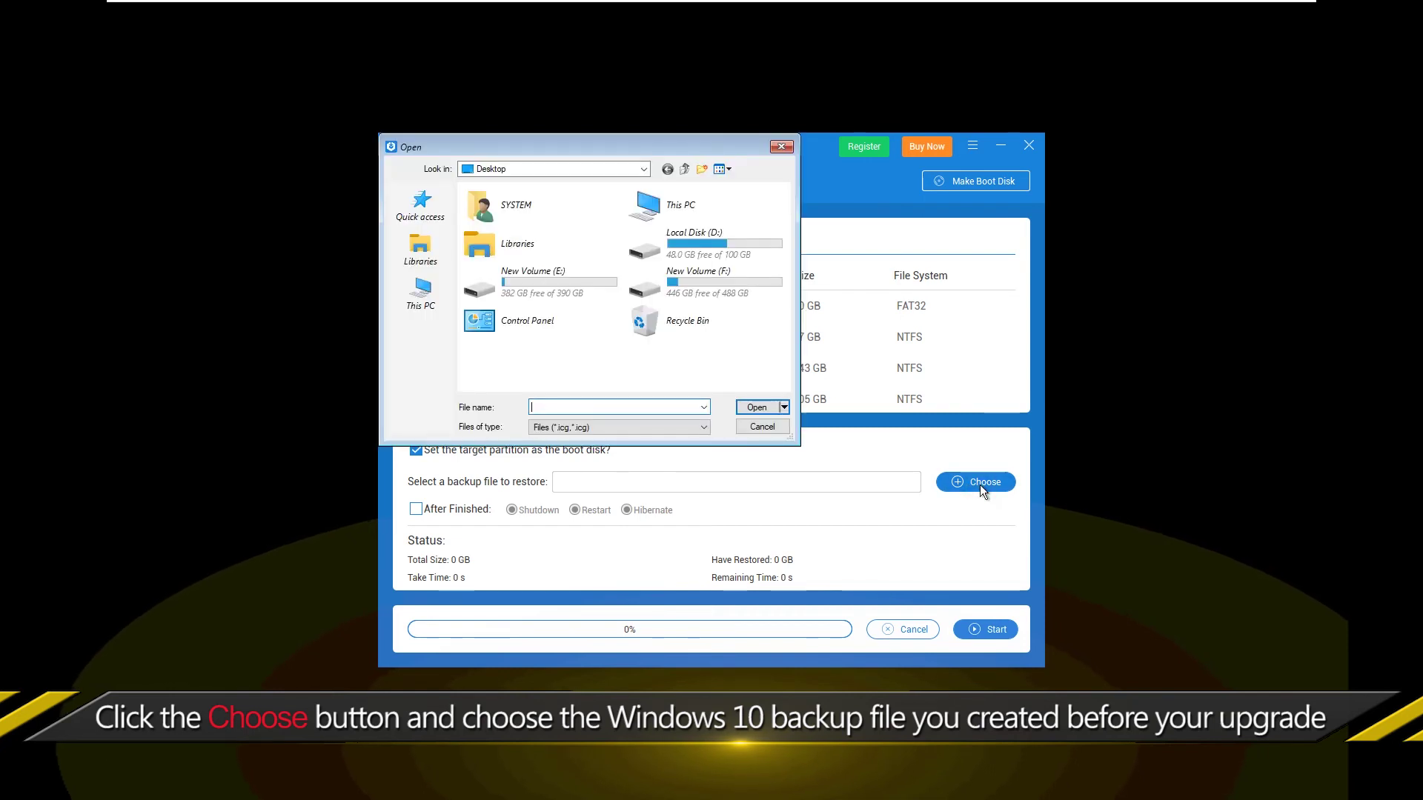
double_click(700, 277)
click(527, 213)
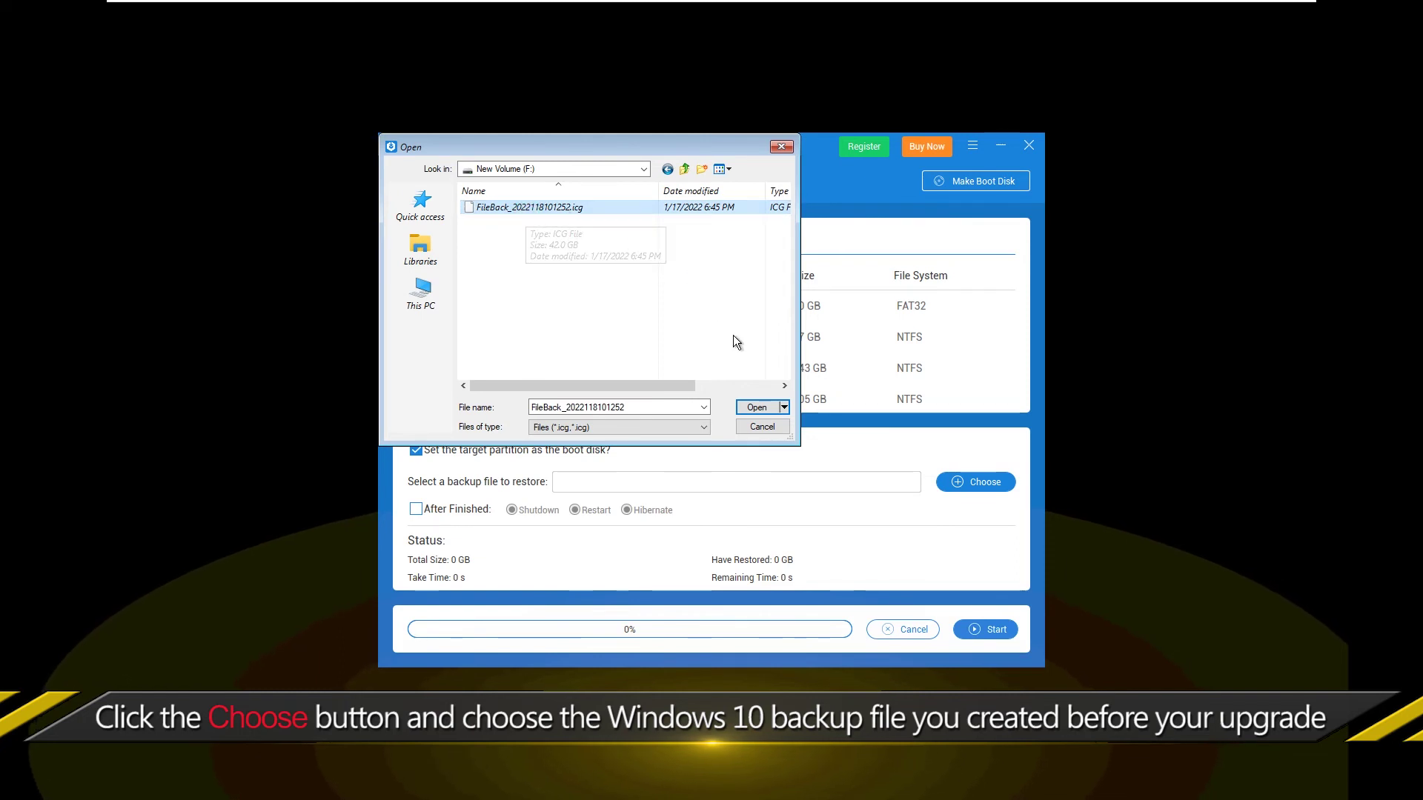
click(768, 410)
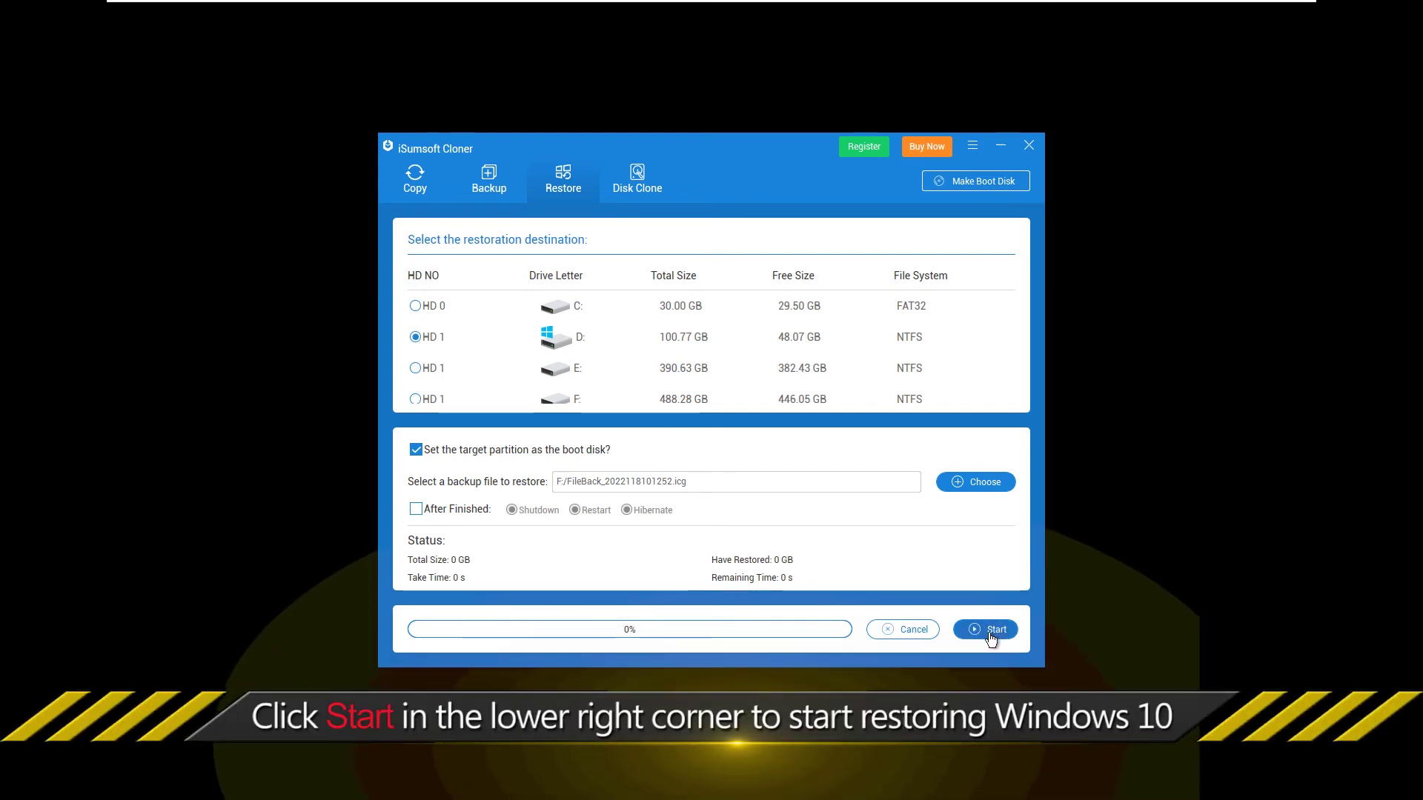
Step: Run the restore, agreeing to format the destination disk, dismiss the completion message and close iSumsoft Cloner
click(991, 635)
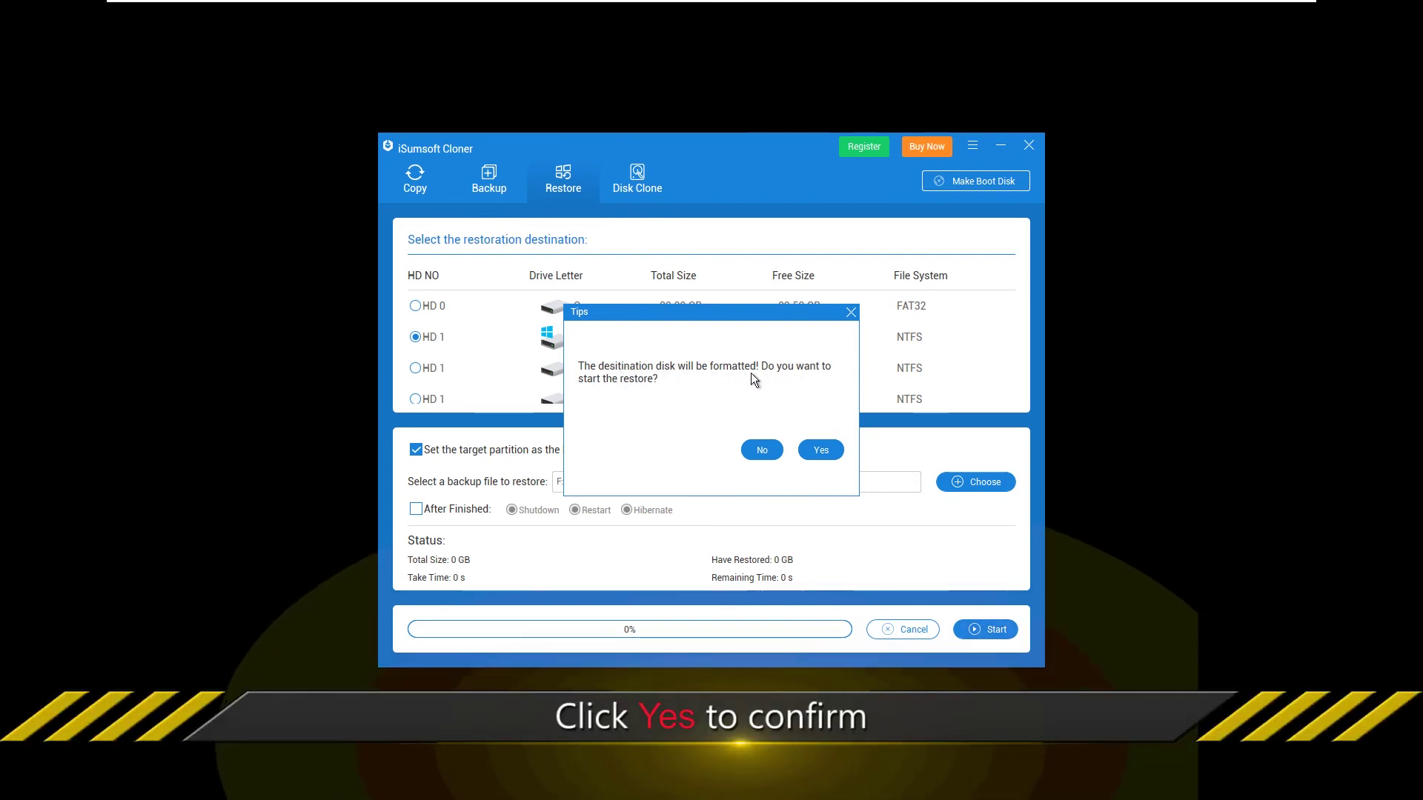
click(833, 452)
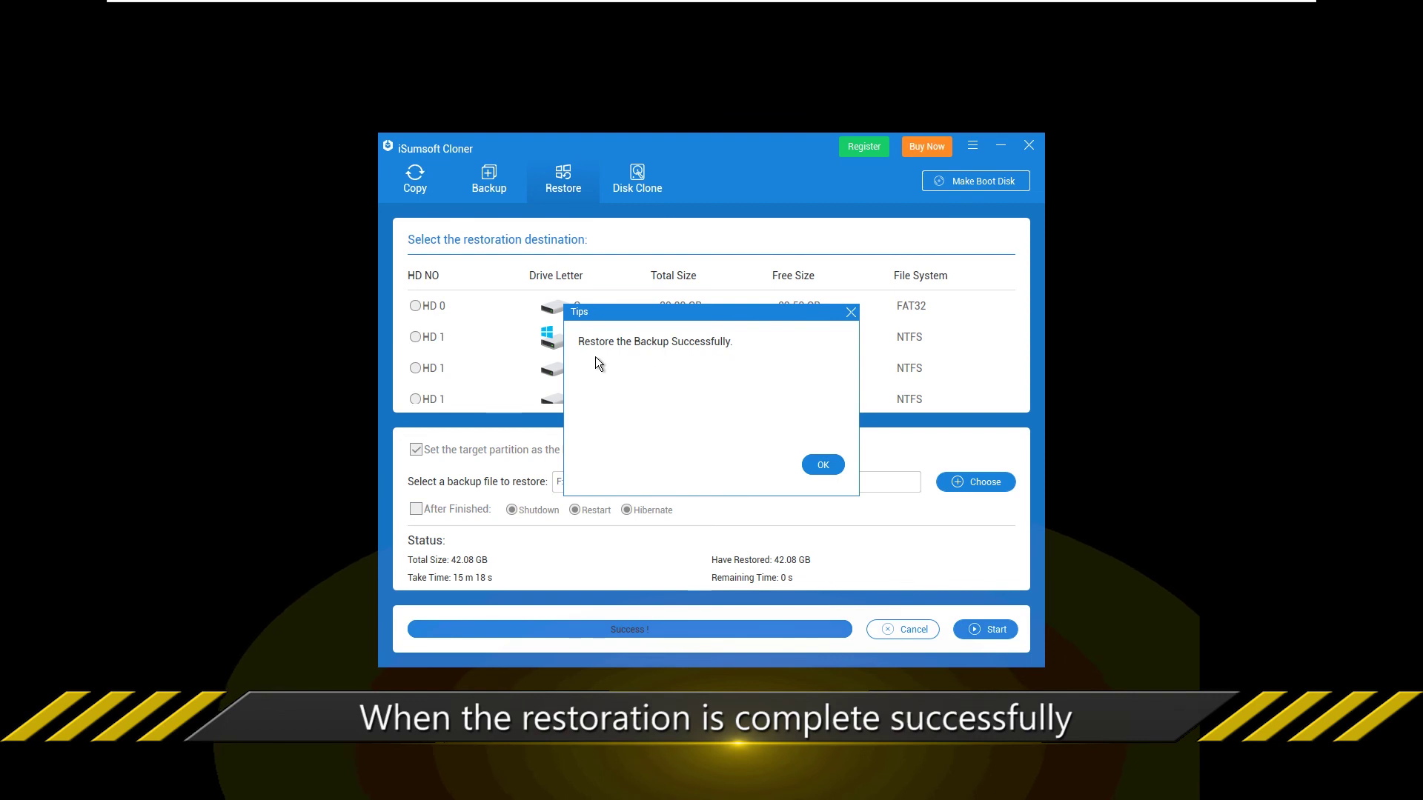
click(823, 464)
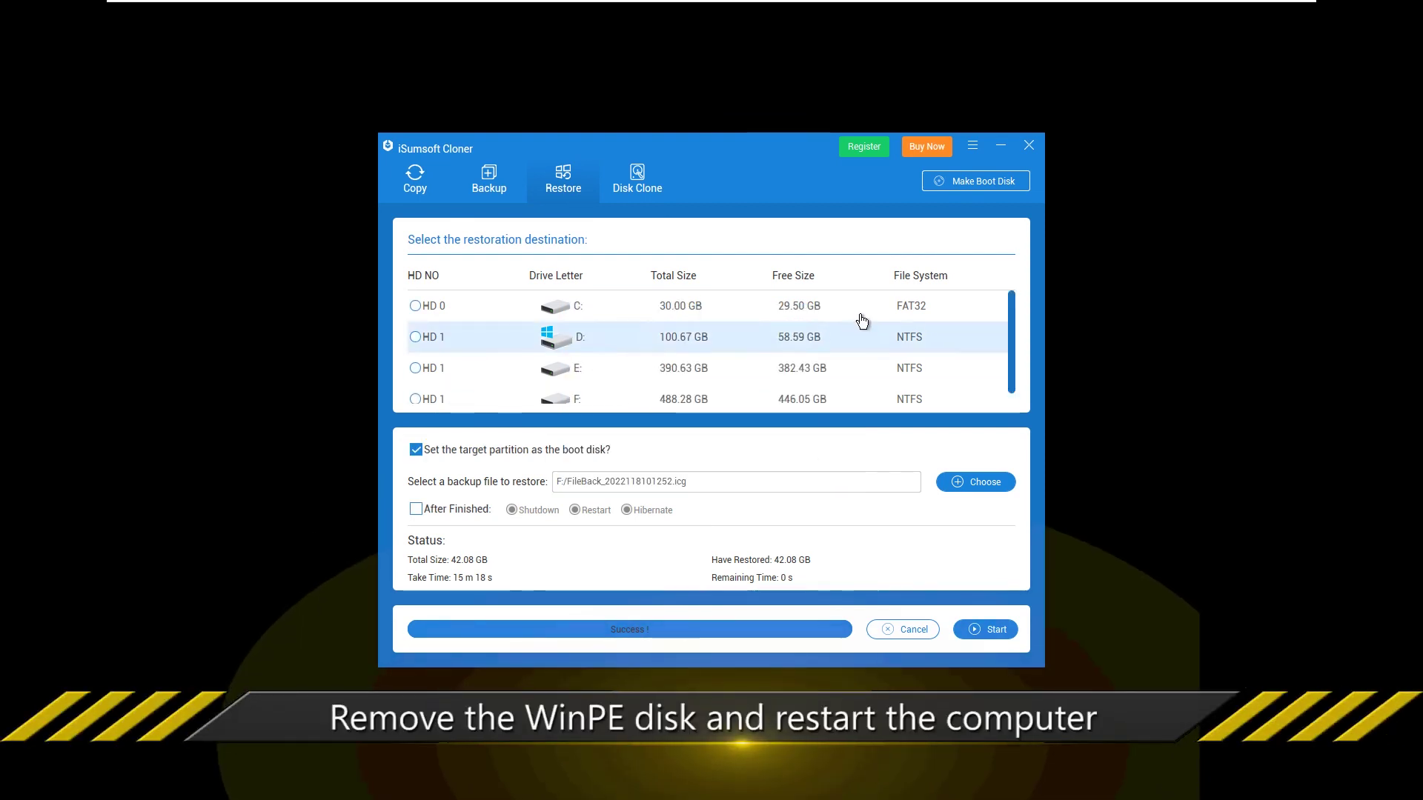
click(1030, 146)
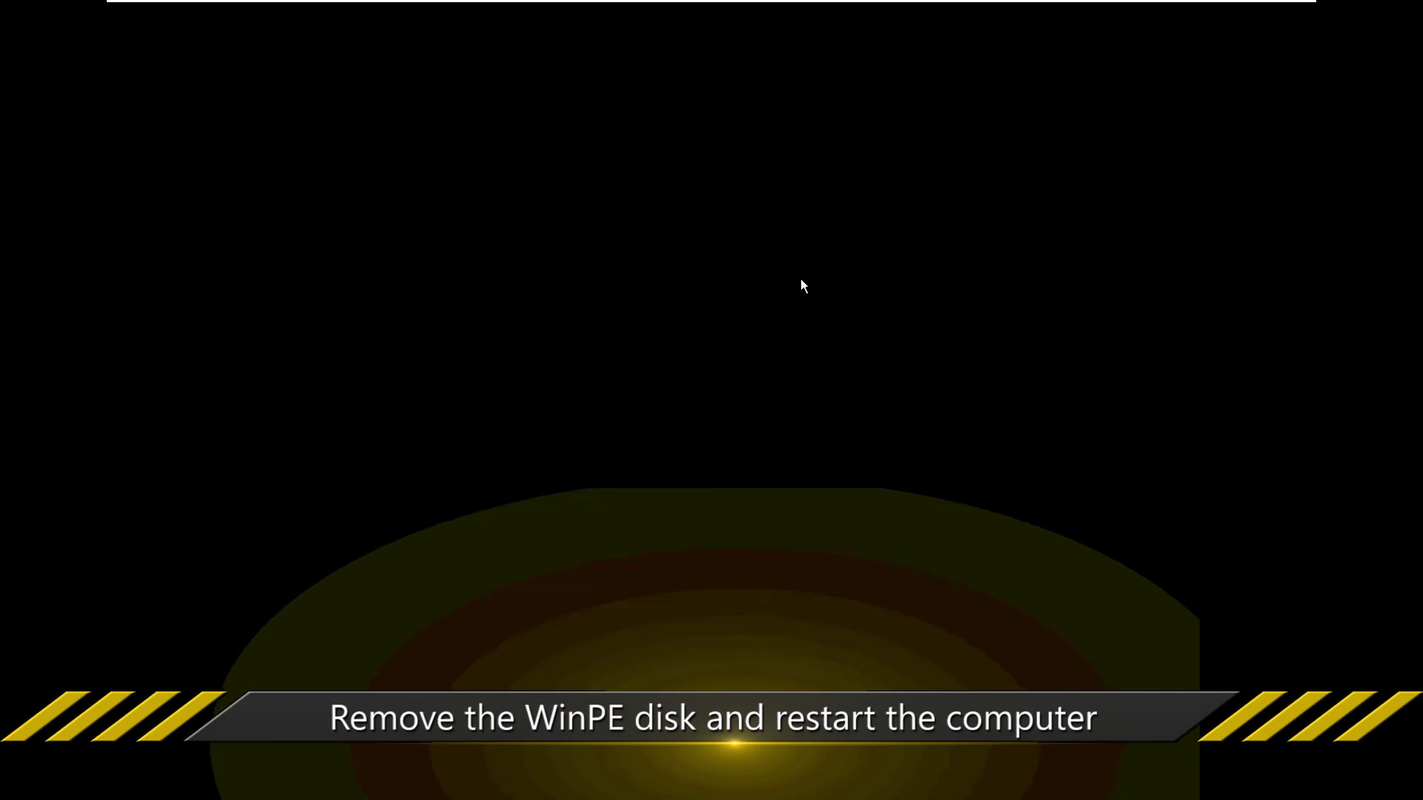